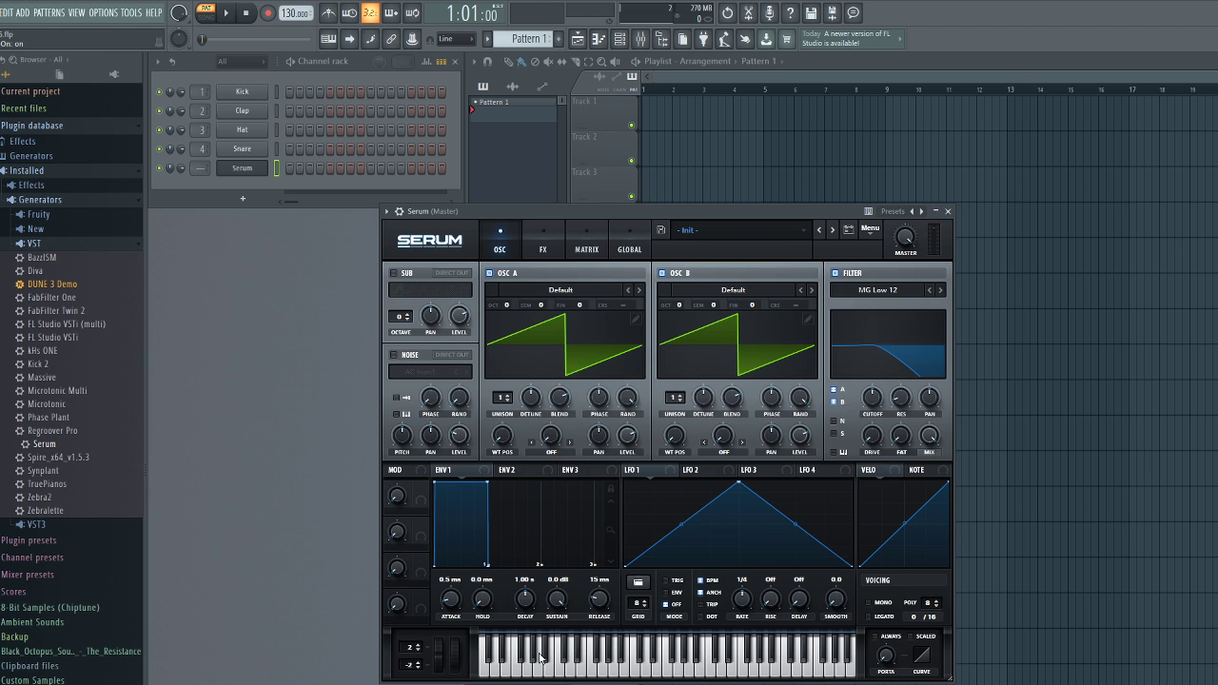
# Play a few notes to hear the initial sound of the two default oscillators
pyautogui.click(539, 657)
pyautogui.click(540, 657)
pyautogui.click(540, 657)
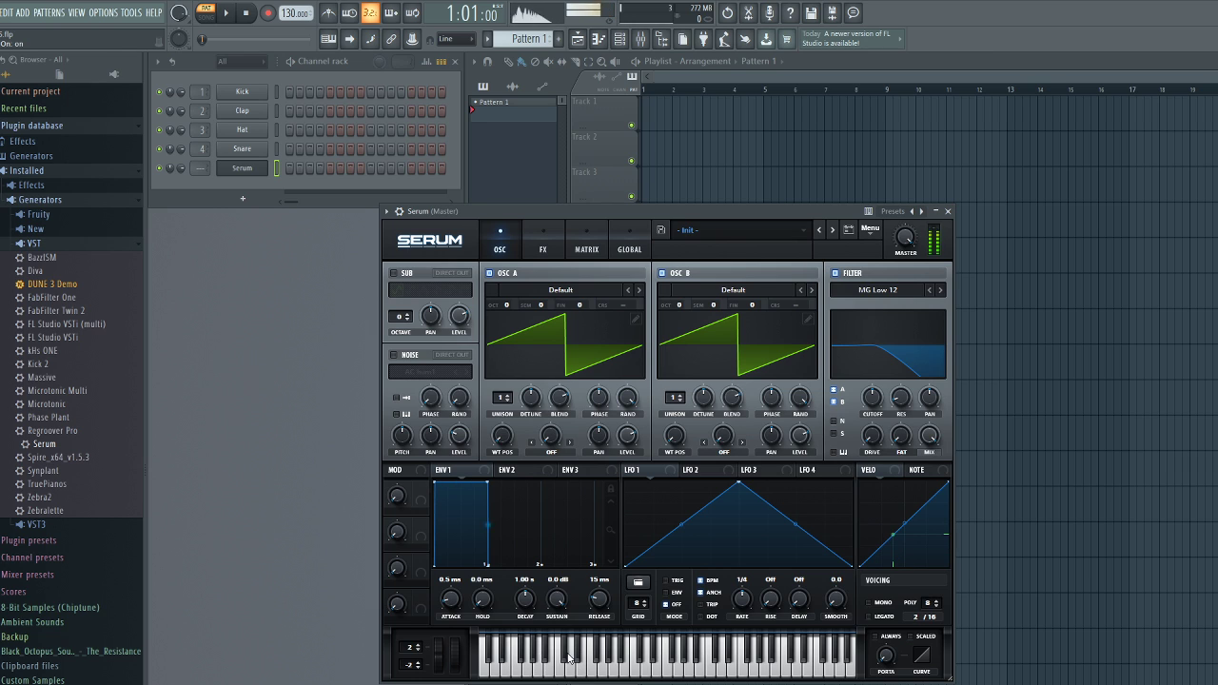
pyautogui.click(545, 662)
pyautogui.click(544, 662)
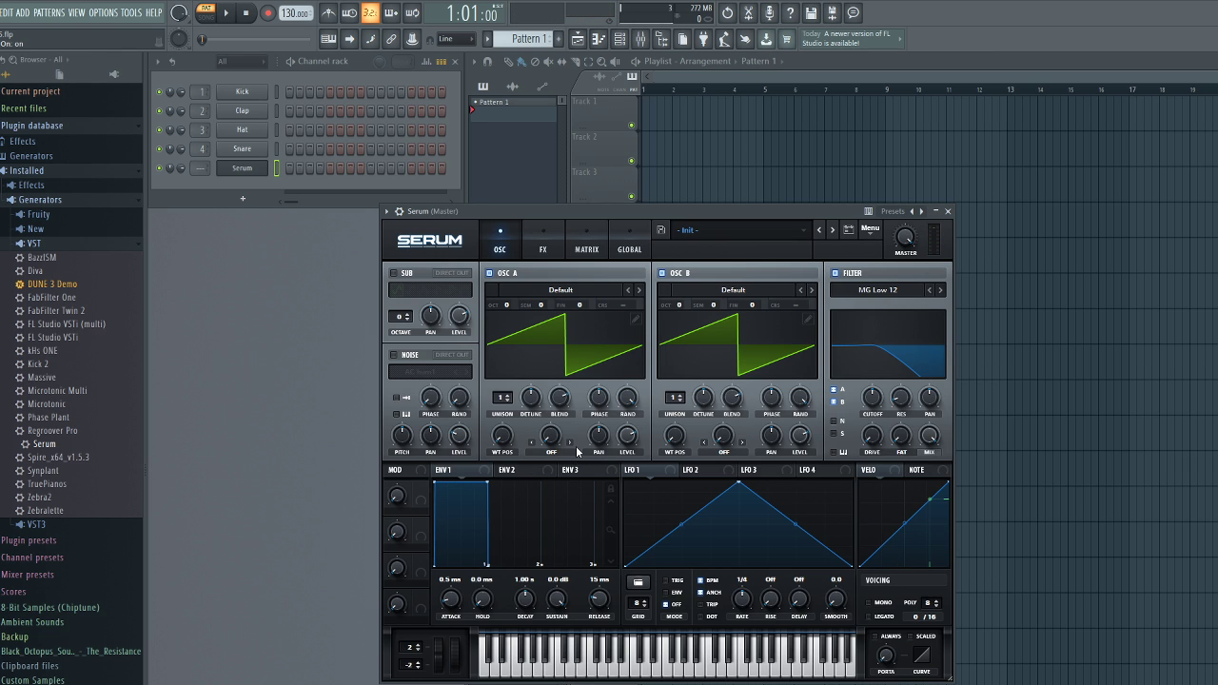
pyautogui.click(582, 642)
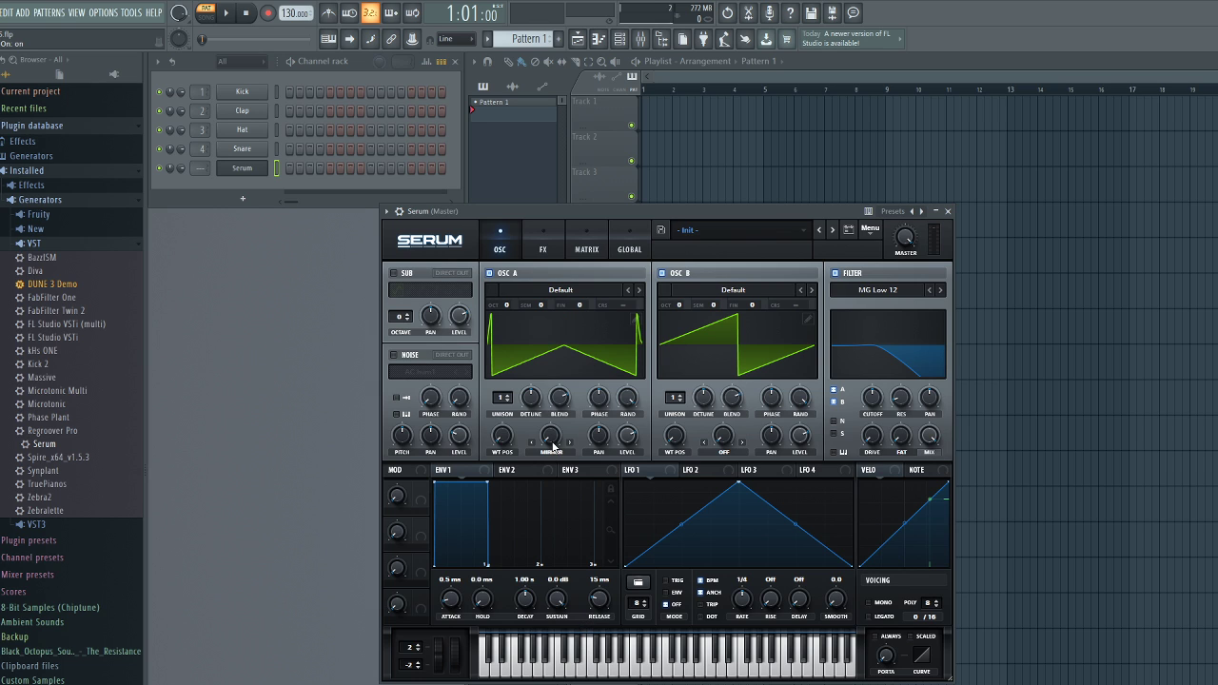
# Give OSC A a 30% Mirror warp modulated by LFO 1 with 10 unison voices, and play a note to hear it
pyautogui.moveTo(553, 446); pyautogui.dragTo(569, 418)
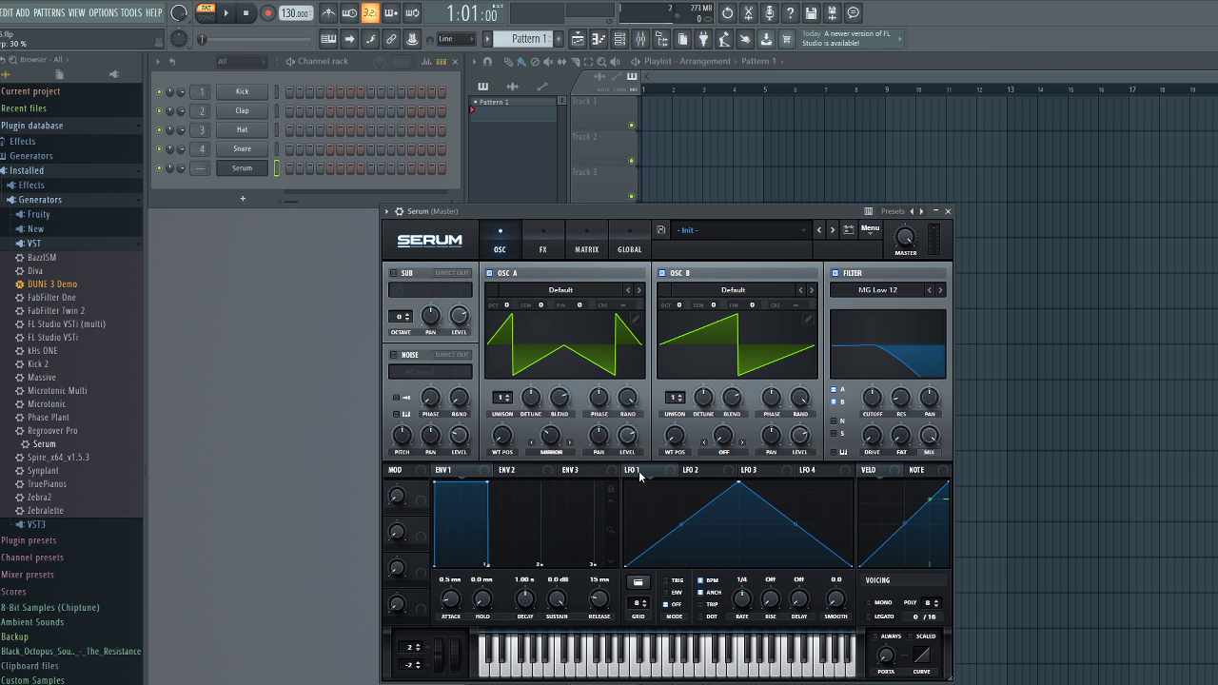
pyautogui.moveTo(629, 470); pyautogui.dragTo(551, 436)
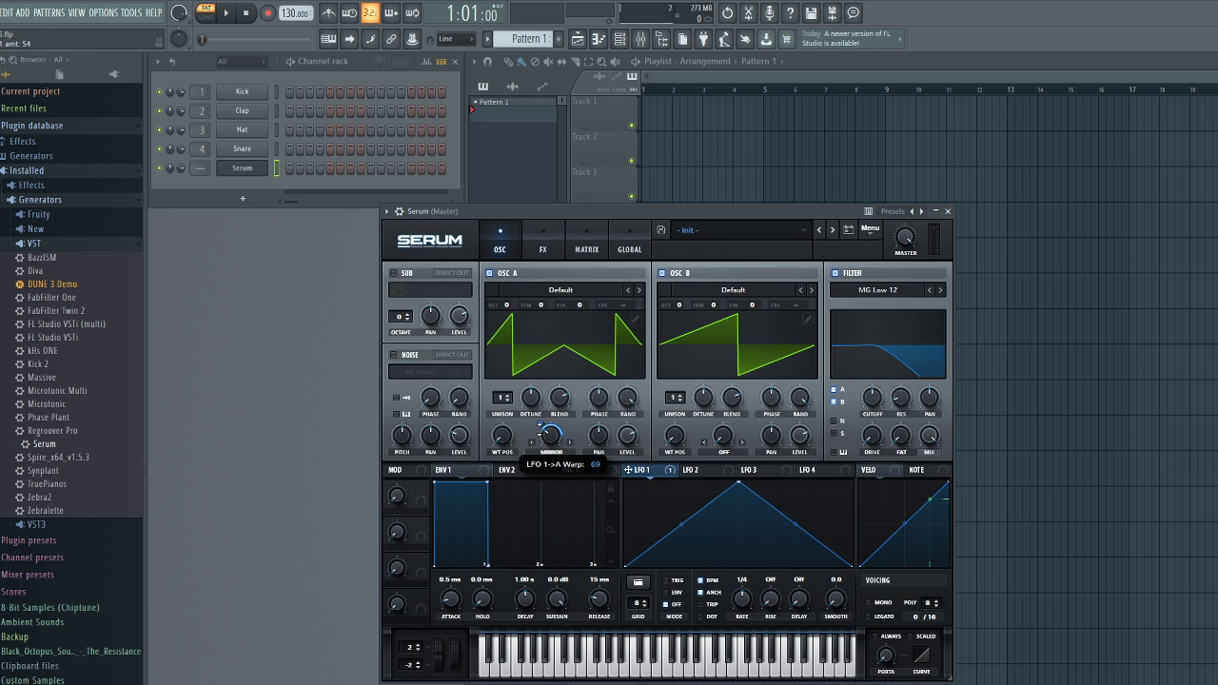
pyautogui.moveTo(501, 400); pyautogui.dragTo(525, 320)
pyautogui.click(543, 659)
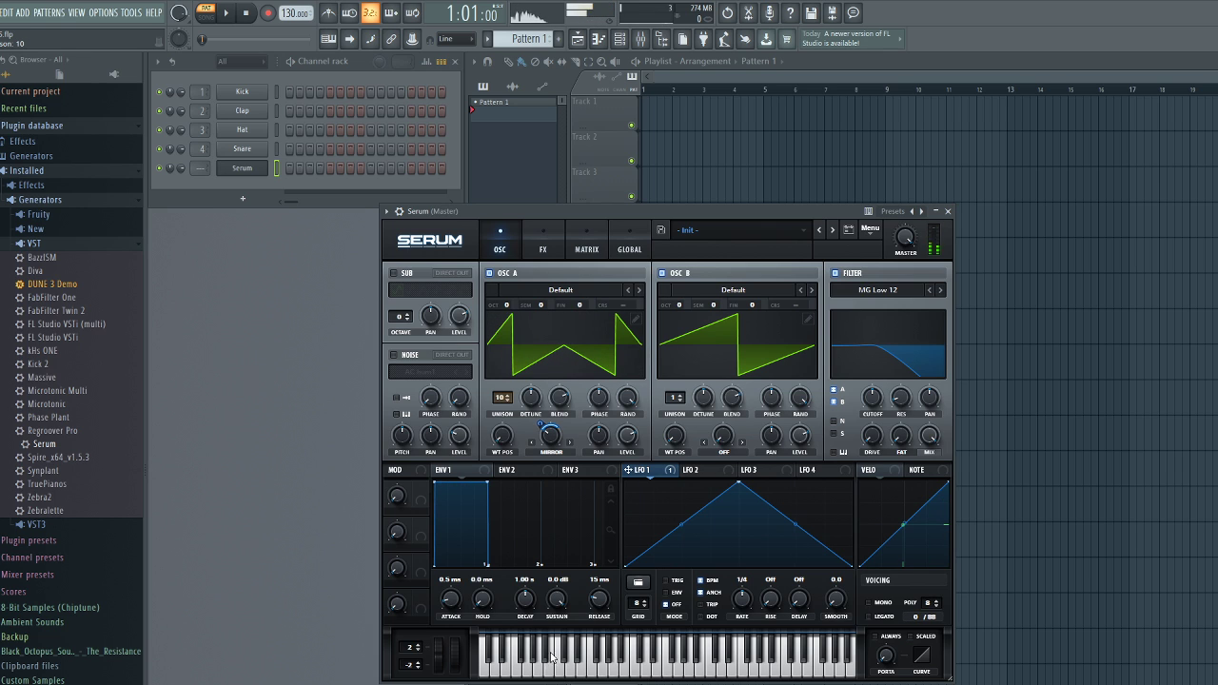
# Add a step to the rising slope of the LFO 1 curve and hold its second half at full level
pyautogui.keyDown('shift'); pyautogui.click(696, 515); pyautogui.keyUp('shift')
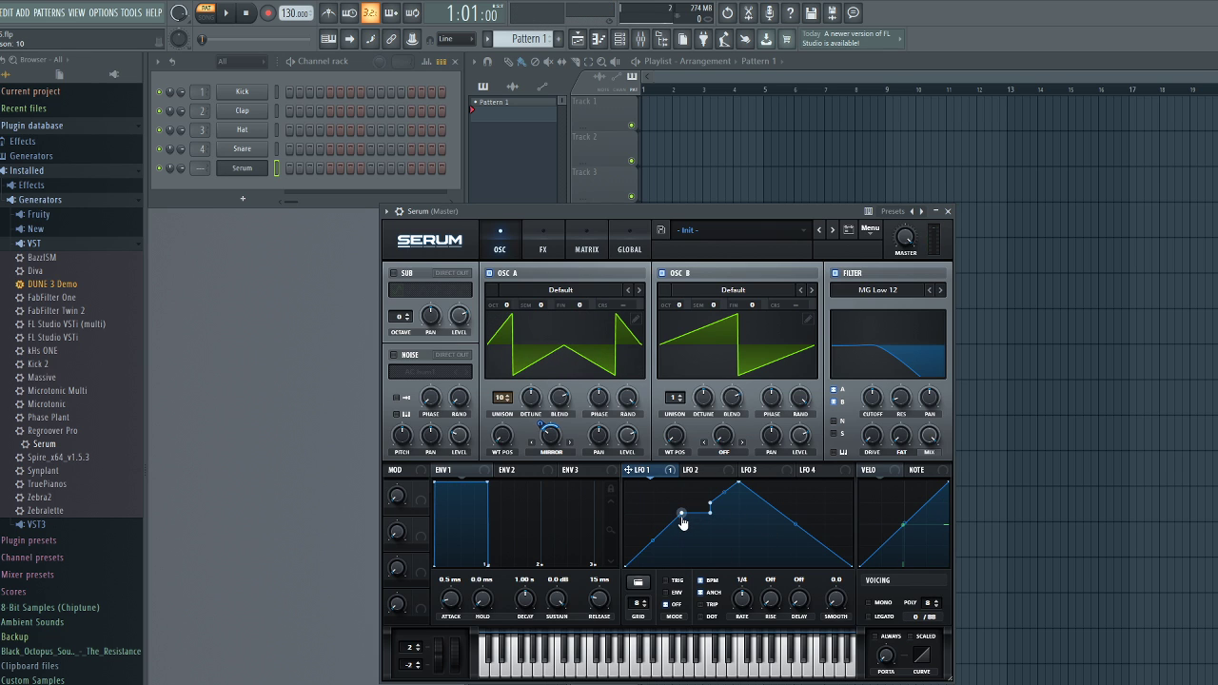
pyautogui.keyDown('shift'); pyautogui.click(788, 502); pyautogui.keyUp('shift')
pyautogui.moveTo(797, 501); pyautogui.dragTo(906, 469)
pyautogui.doubleClick(796, 485)
pyautogui.doubleClick(796, 524)
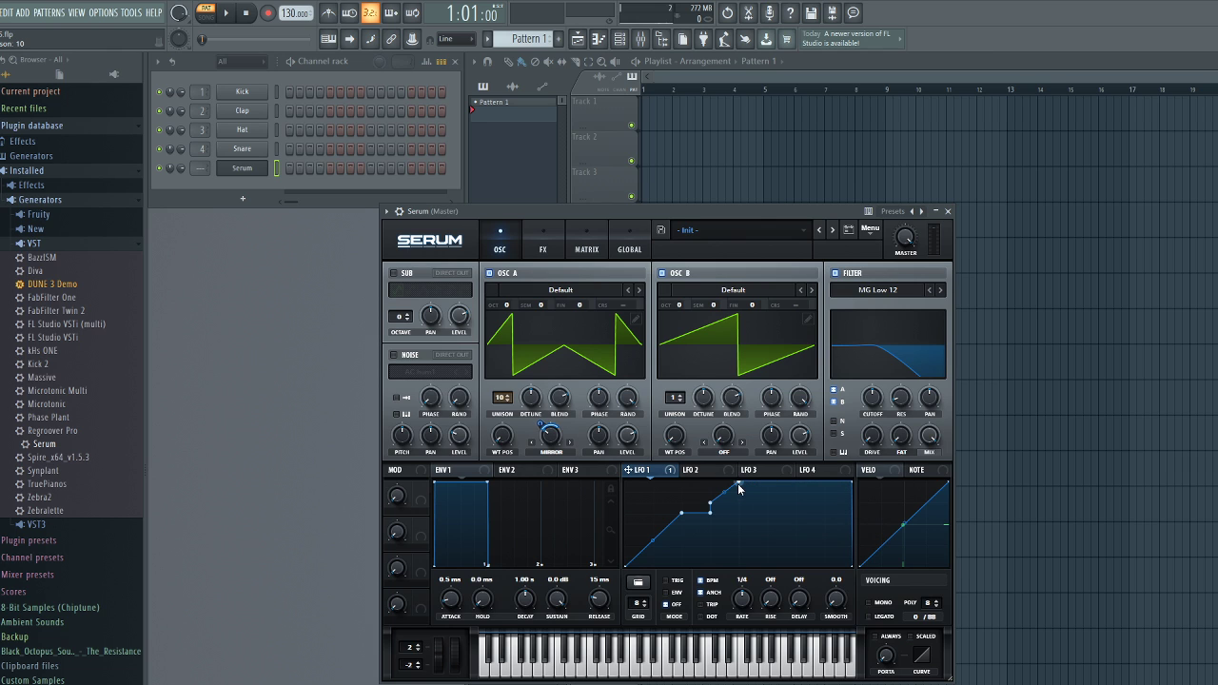
# Reshape the LFO 1 curve into two full-height peaks near its start and end, with a drop to zero at the middle
pyautogui.moveTo(740, 489); pyautogui.dragTo(745, 573)
pyautogui.moveTo(714, 512); pyautogui.dragTo(699, 461)
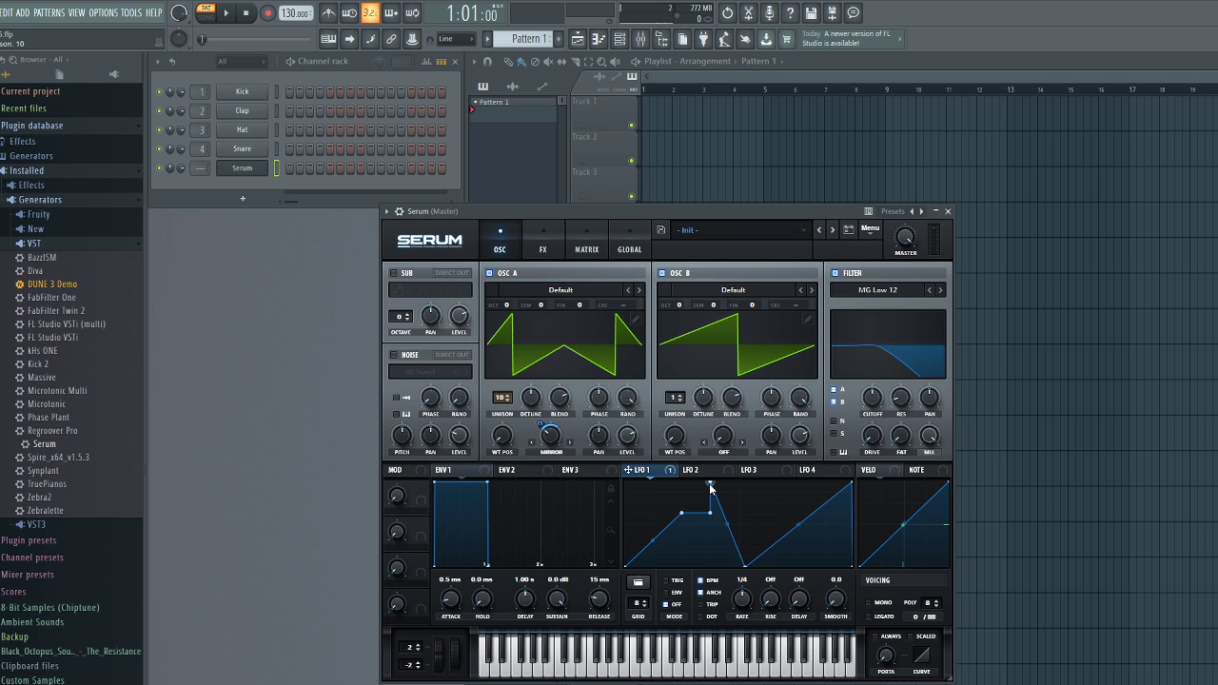
pyautogui.doubleClick(710, 486)
pyautogui.moveTo(709, 513); pyautogui.dragTo(703, 435)
pyautogui.doubleClick(683, 512)
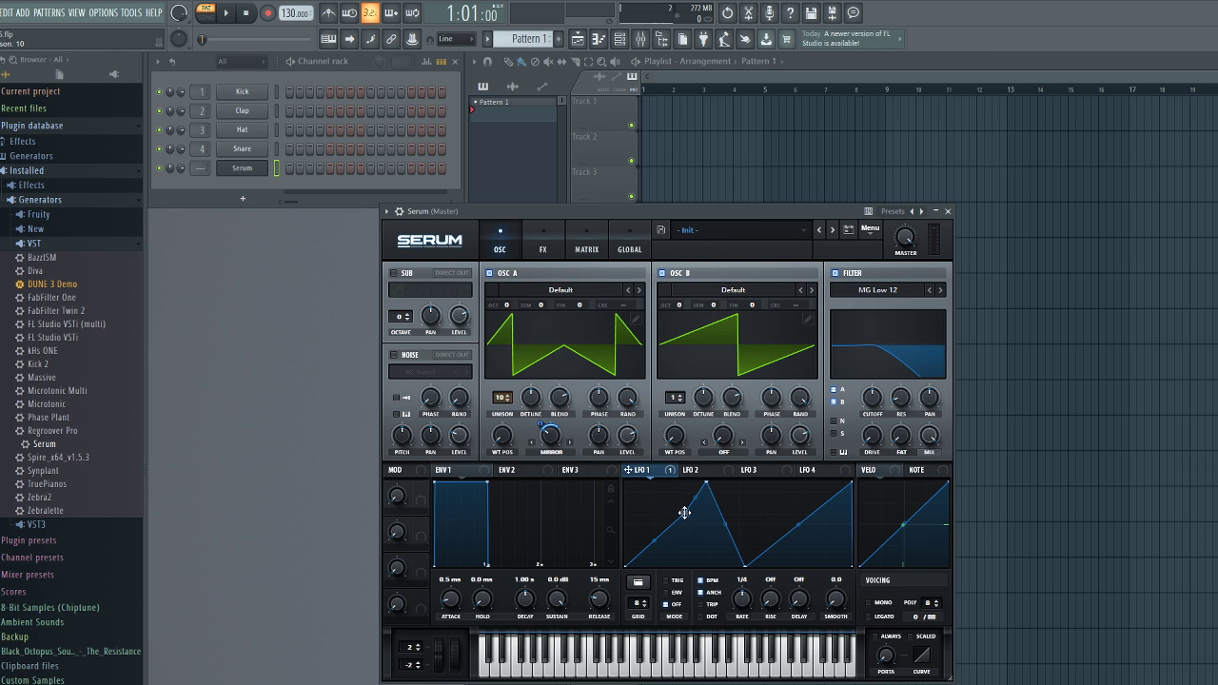
pyautogui.moveTo(706, 486); pyautogui.dragTo(653, 482)
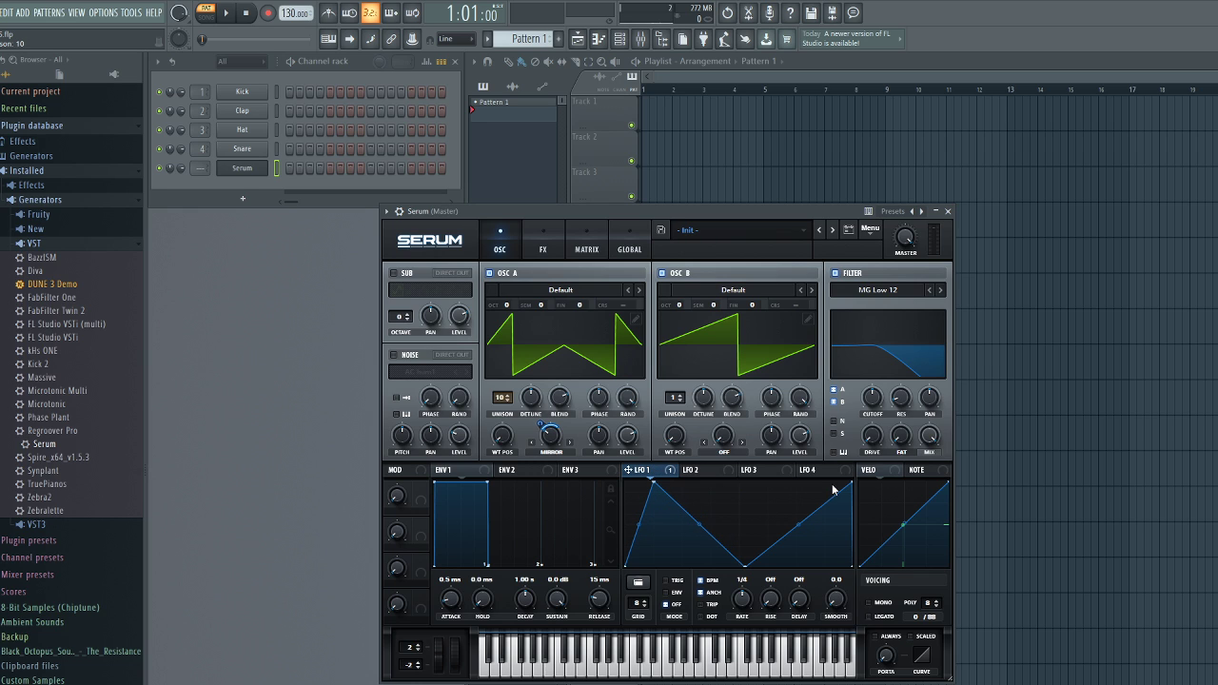
pyautogui.moveTo(850, 488); pyautogui.dragTo(818, 440)
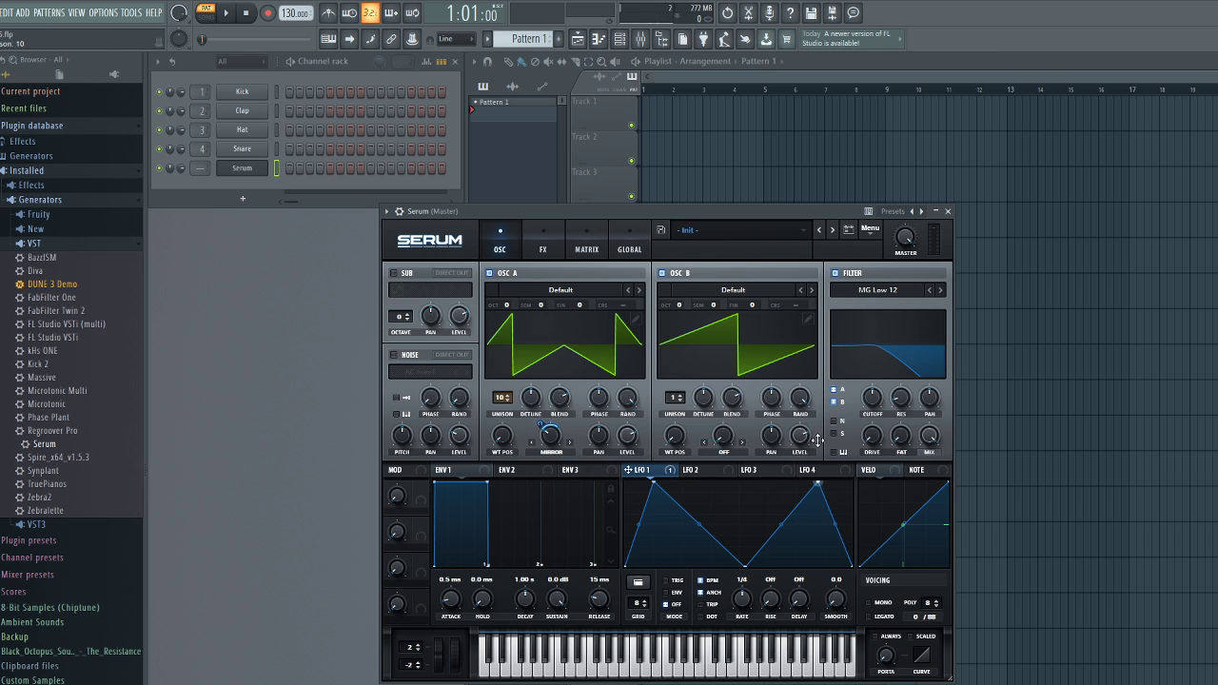
# Set the filter type to High 12 and play a few notes to hear it
pyautogui.click(522, 650)
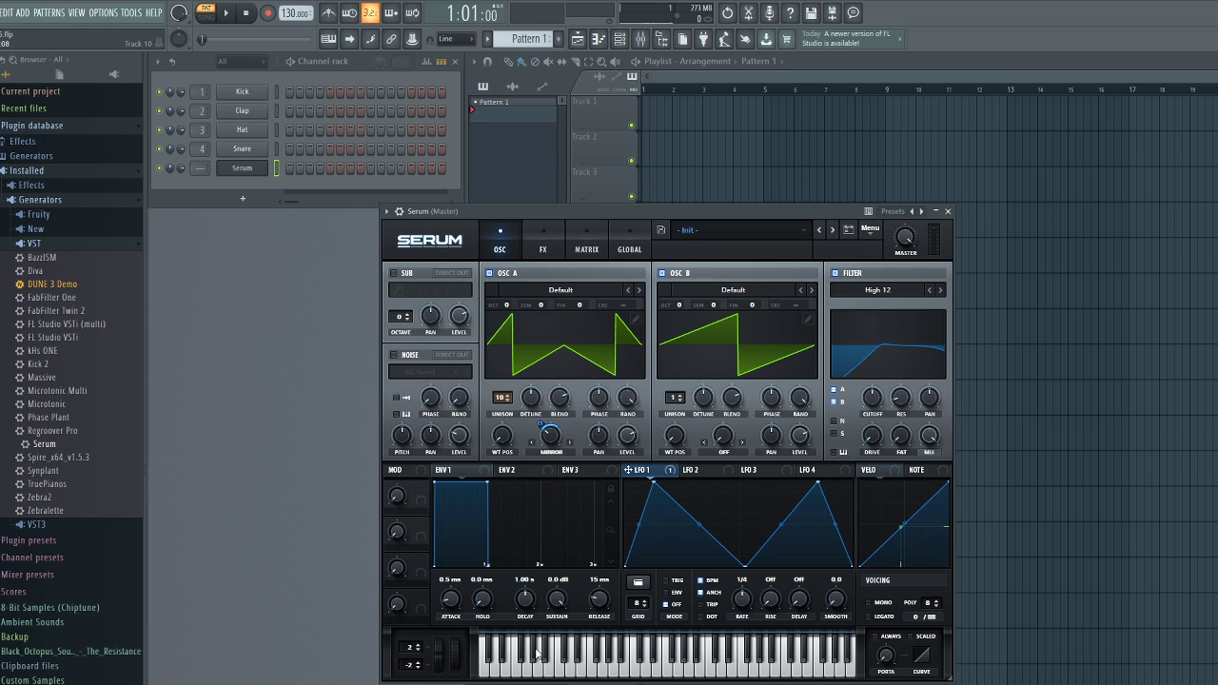
pyautogui.click(519, 661)
pyautogui.click(522, 663)
# Load the Basic Shapes wavetable into OSC B and modulate its wavetable position negatively with LFO 1, playing notes to check
pyautogui.click(812, 290)
pyautogui.click(522, 674)
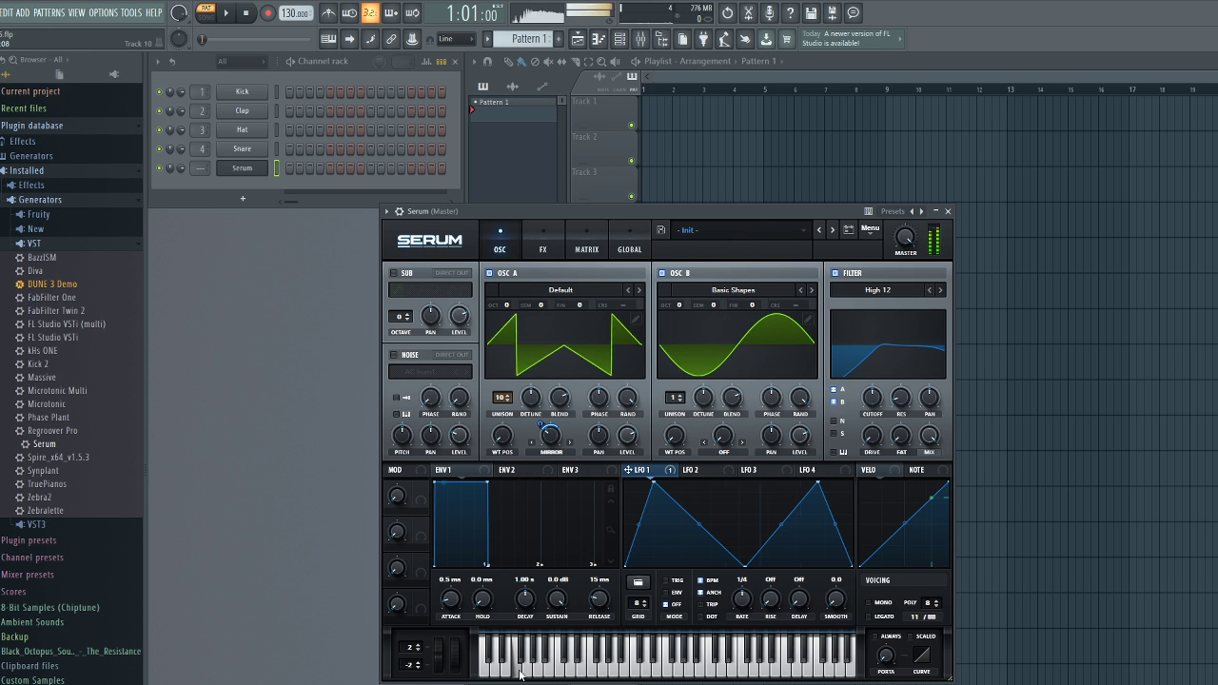
pyautogui.moveTo(676, 435)
pyautogui.mouseDown()
pyautogui.moveTo(712, 409)
pyautogui.moveTo(678, 457)
pyautogui.mouseUp()
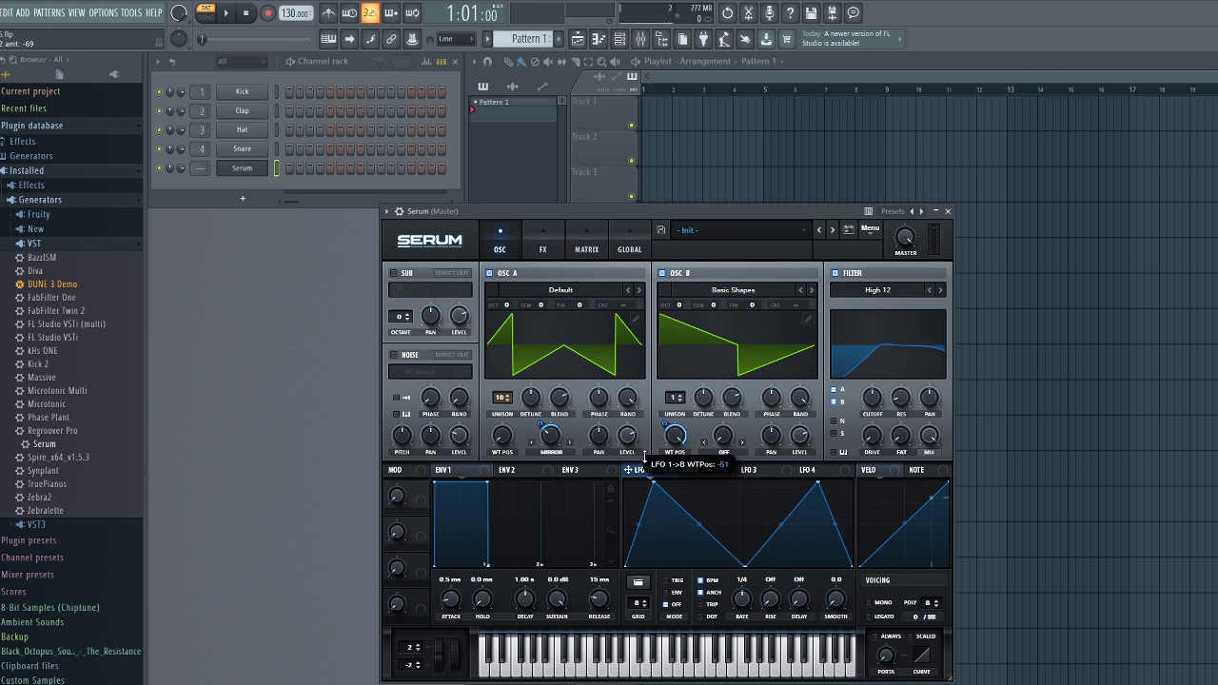
pyautogui.click(535, 666)
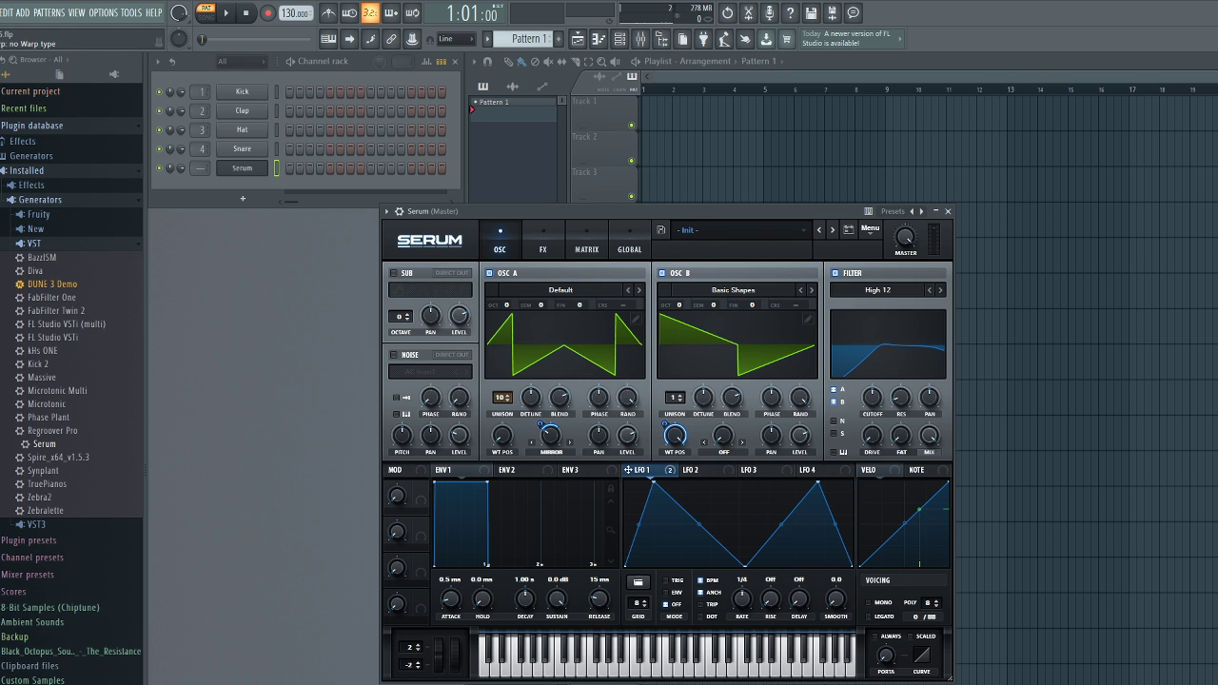
# Set OSC B's warp mode to Quantize at 61% and play a few notes
pyautogui.click(755, 446)
pyautogui.moveTo(724, 439); pyautogui.dragTo(747, 373)
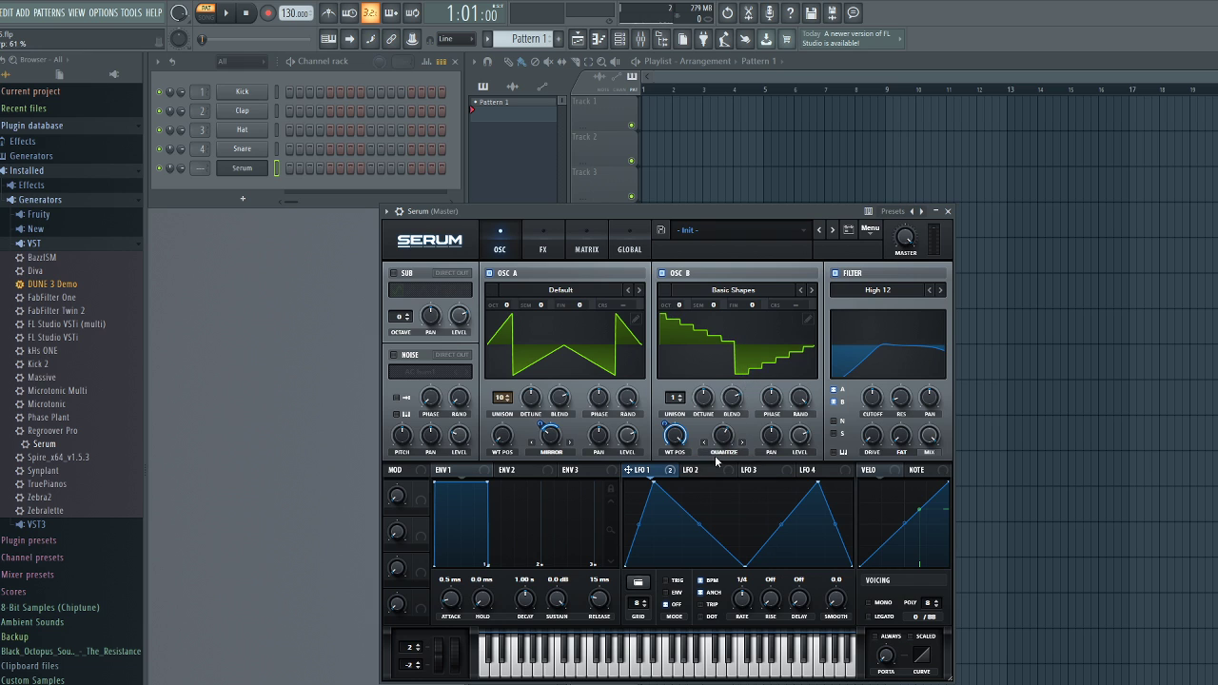
pyautogui.click(538, 665)
pyautogui.click(529, 660)
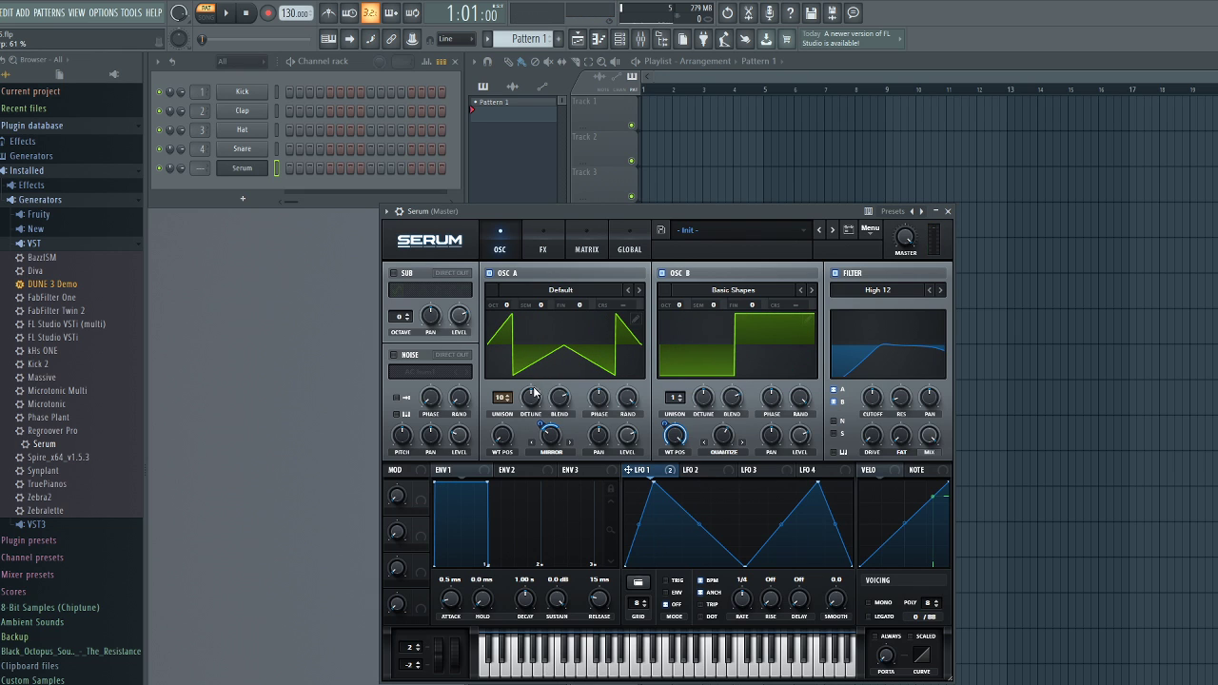
# Set OSC B's unison detune to 0.10 and compare the sound while toggling OSC B's routing through the filter
pyautogui.moveTo(700, 392); pyautogui.dragTo(685, 405)
pyautogui.click(522, 670)
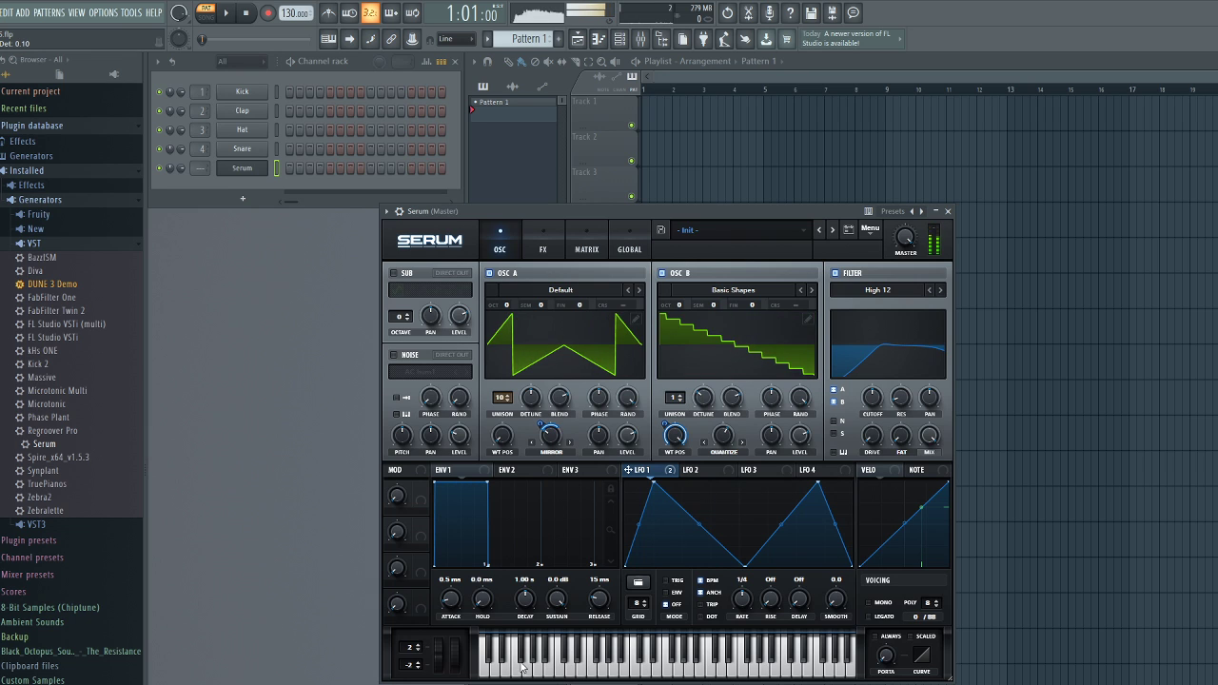
pyautogui.click(840, 403)
pyautogui.click(529, 653)
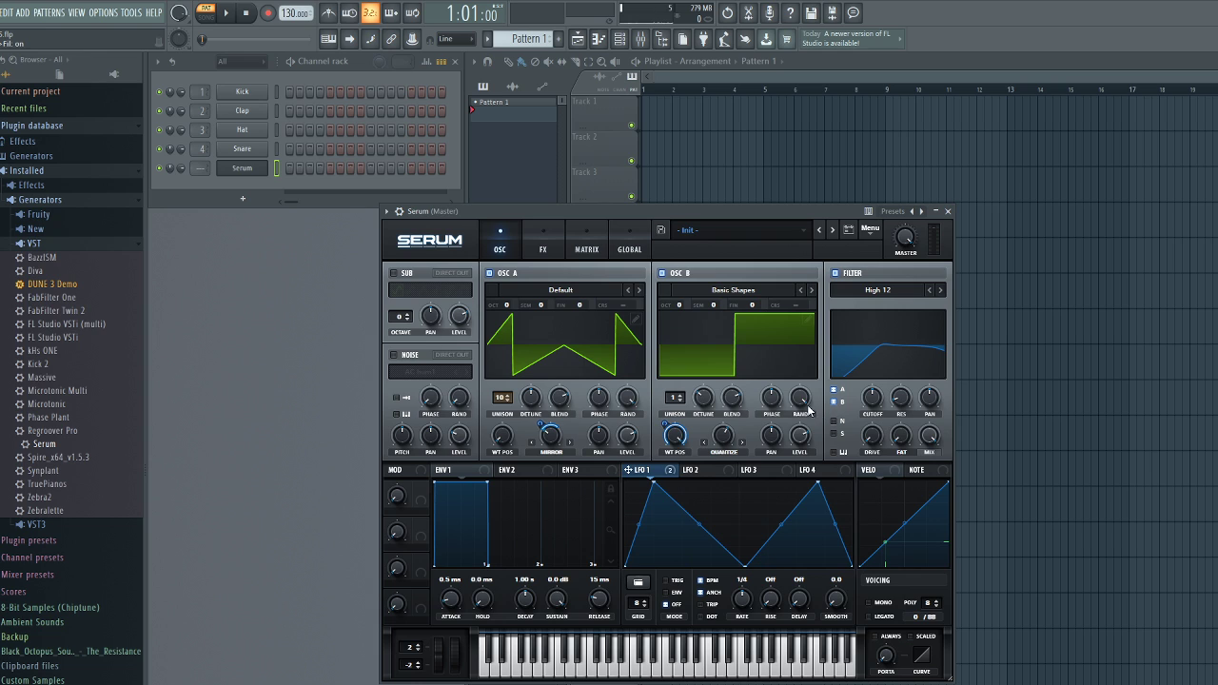
# Remove the LFO 1 modulation from OSC B's wavetable position, try position 1, and settle on the sawtooth shape with Quantize at 29%
pyautogui.click(718, 465)
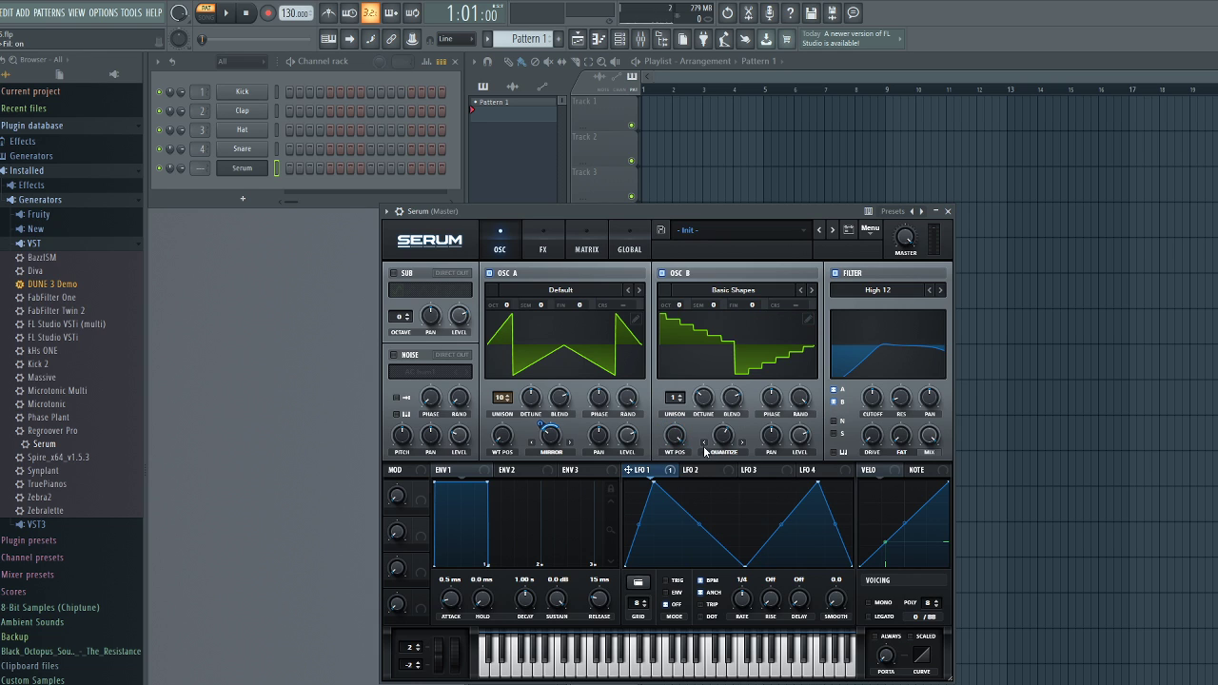
pyautogui.moveTo(678, 440); pyautogui.dragTo(633, 583)
pyautogui.moveTo(529, 676); pyautogui.dragTo(602, 666)
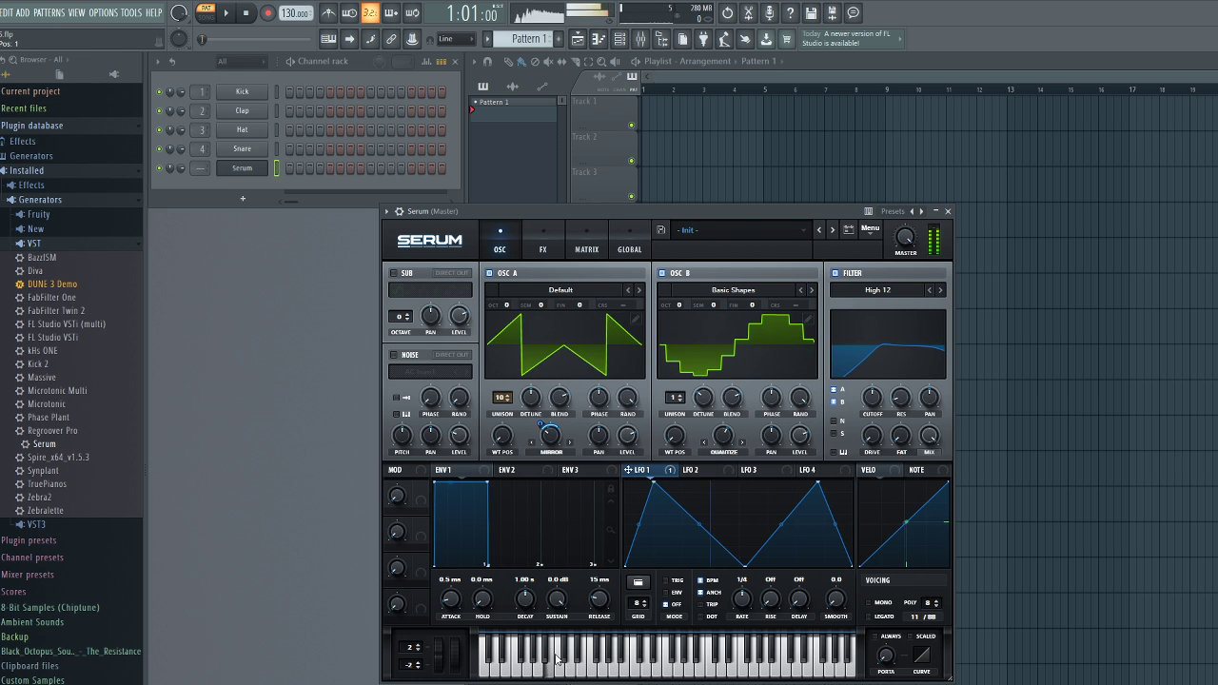
pyautogui.moveTo(675, 443); pyautogui.dragTo(712, 464)
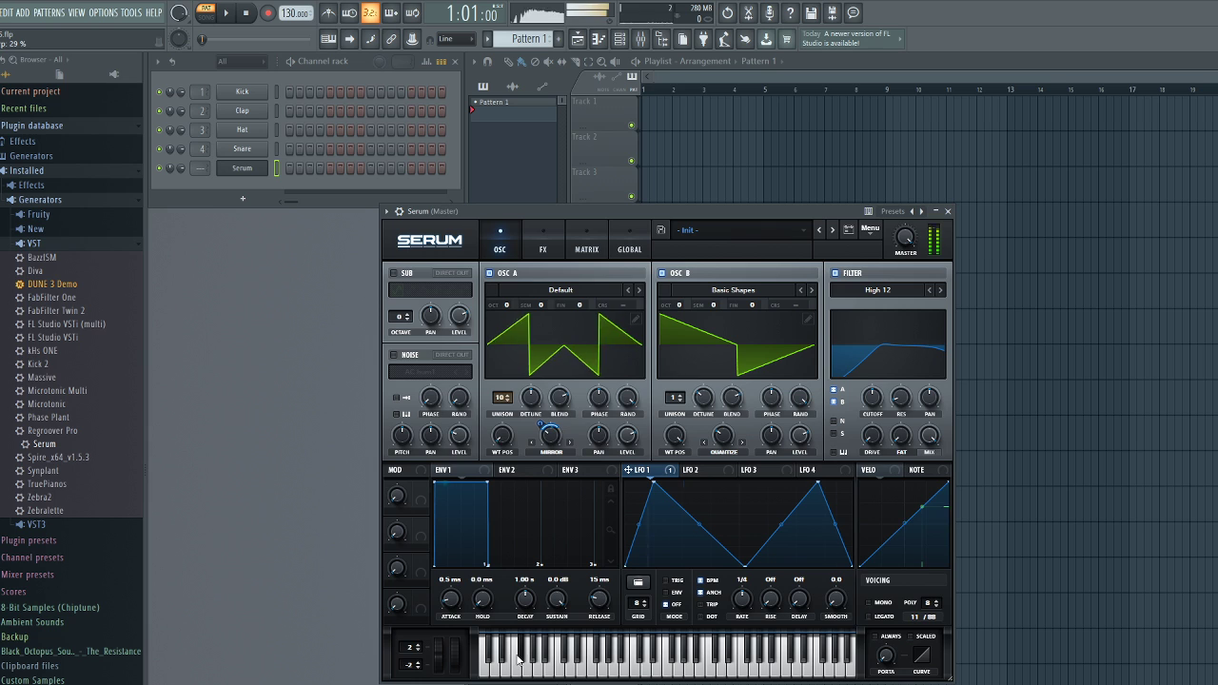
# Set OSC B's unison to 16 voices and OSC A's unison detune to 0.05, playing a note after each change
pyautogui.moveTo(674, 401); pyautogui.dragTo(674, 375)
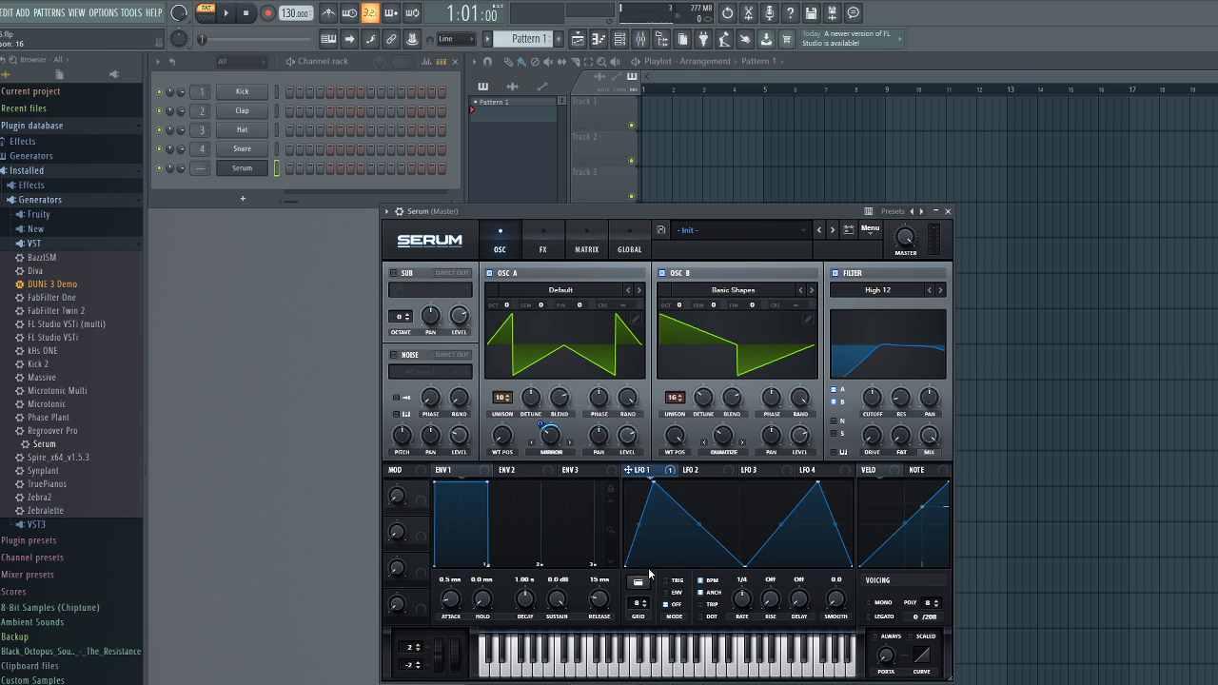
pyautogui.click(514, 671)
pyautogui.moveTo(536, 398); pyautogui.dragTo(517, 415)
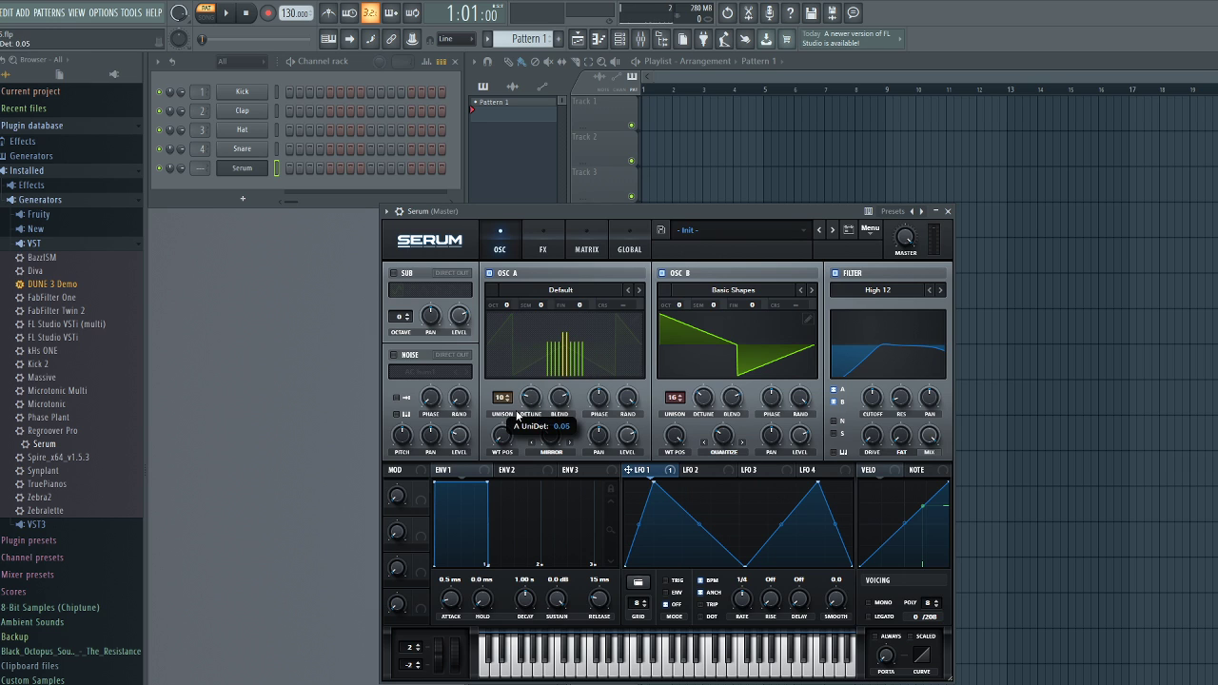
pyautogui.click(510, 657)
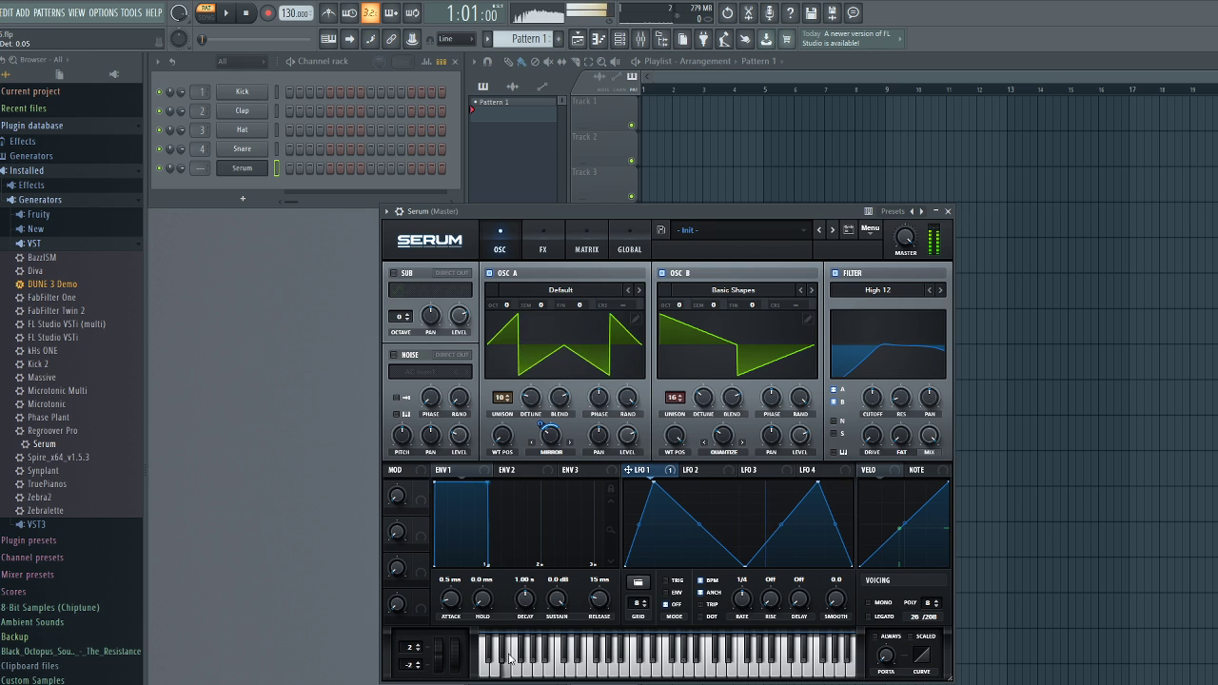
# Enable the sub oscillator with a saw shape at octave -1 and play a note
pyautogui.click(396, 274)
pyautogui.click(438, 289)
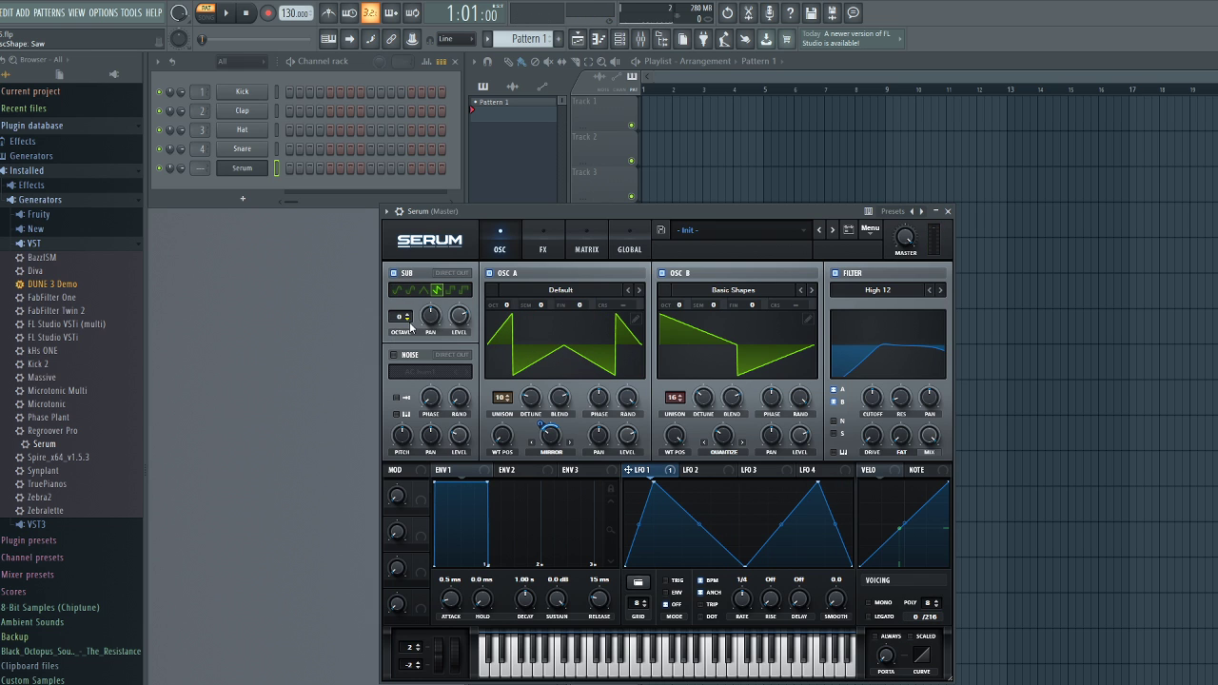
pyautogui.click(408, 321)
pyautogui.click(522, 666)
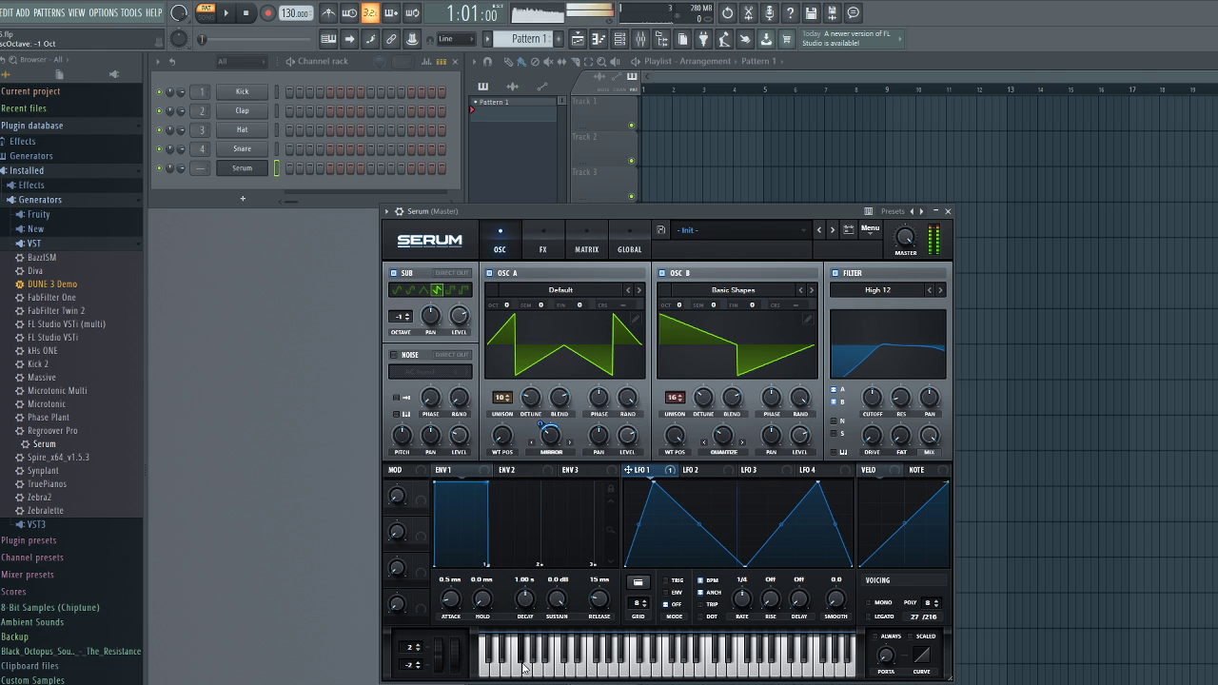
# Lower OSC A to octave -2 and OSC B to octave -1, playing notes to compare the pitch
pyautogui.moveTo(512, 312); pyautogui.dragTo(493, 335)
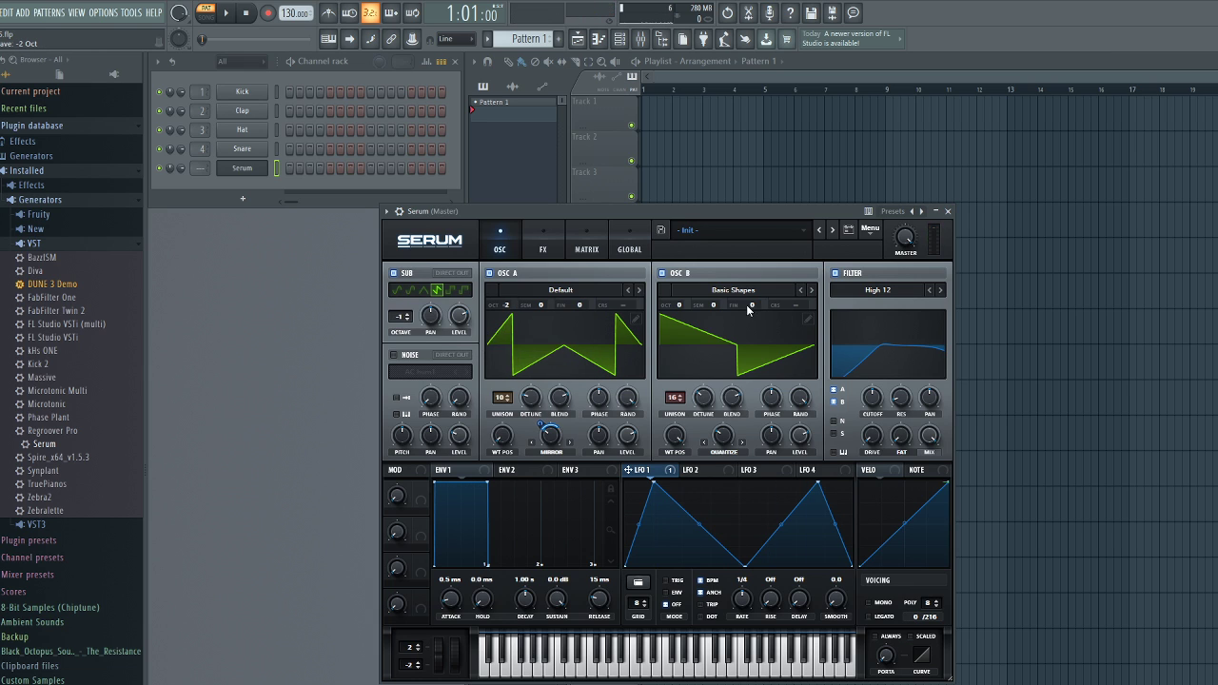
pyautogui.moveTo(681, 305); pyautogui.dragTo(670, 329)
pyautogui.click(534, 672)
pyautogui.moveTo(673, 307); pyautogui.dragTo(678, 300)
pyautogui.click(521, 666)
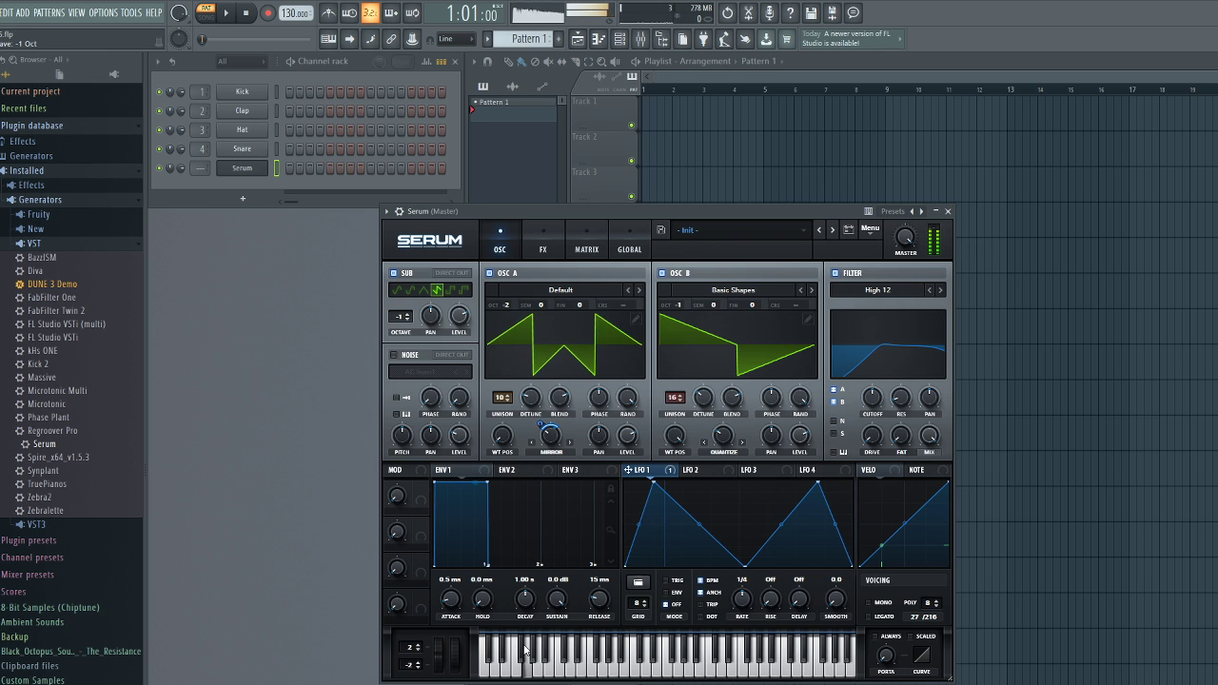
# Set the LFO 1 rate to 1/2 and play several low notes to hear the modulation
pyautogui.moveTo(744, 601); pyautogui.dragTo(743, 598)
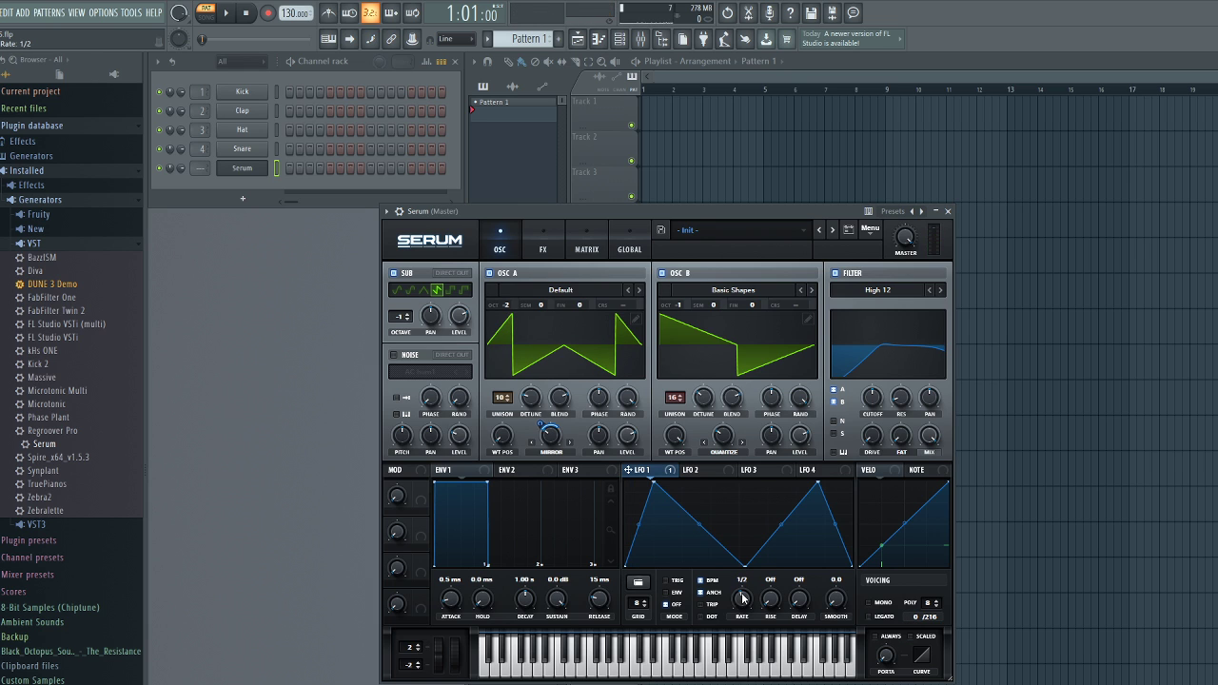
pyautogui.click(547, 660)
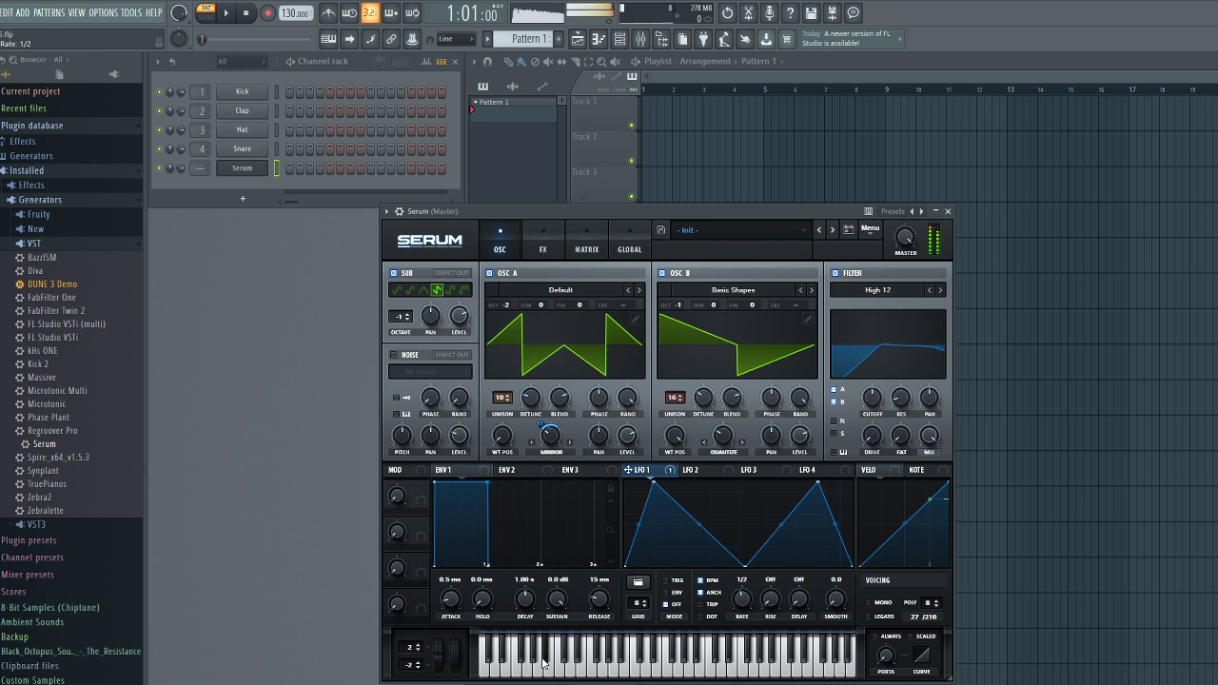
pyautogui.click(514, 674)
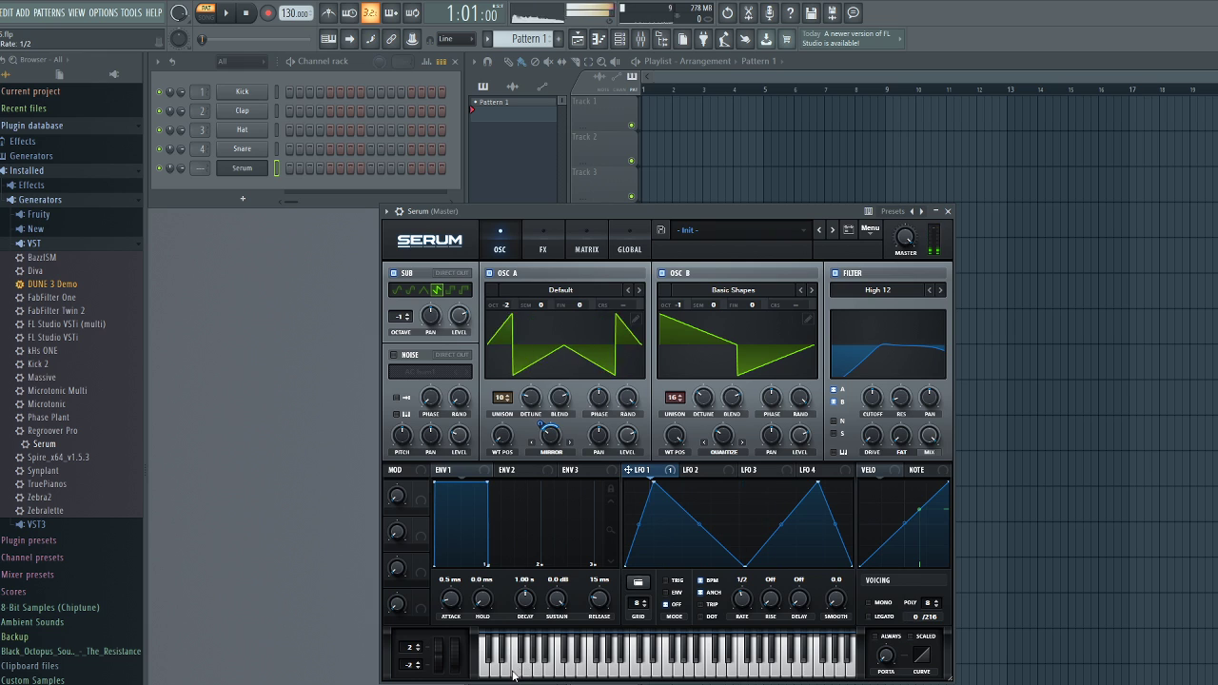
pyautogui.click(539, 677)
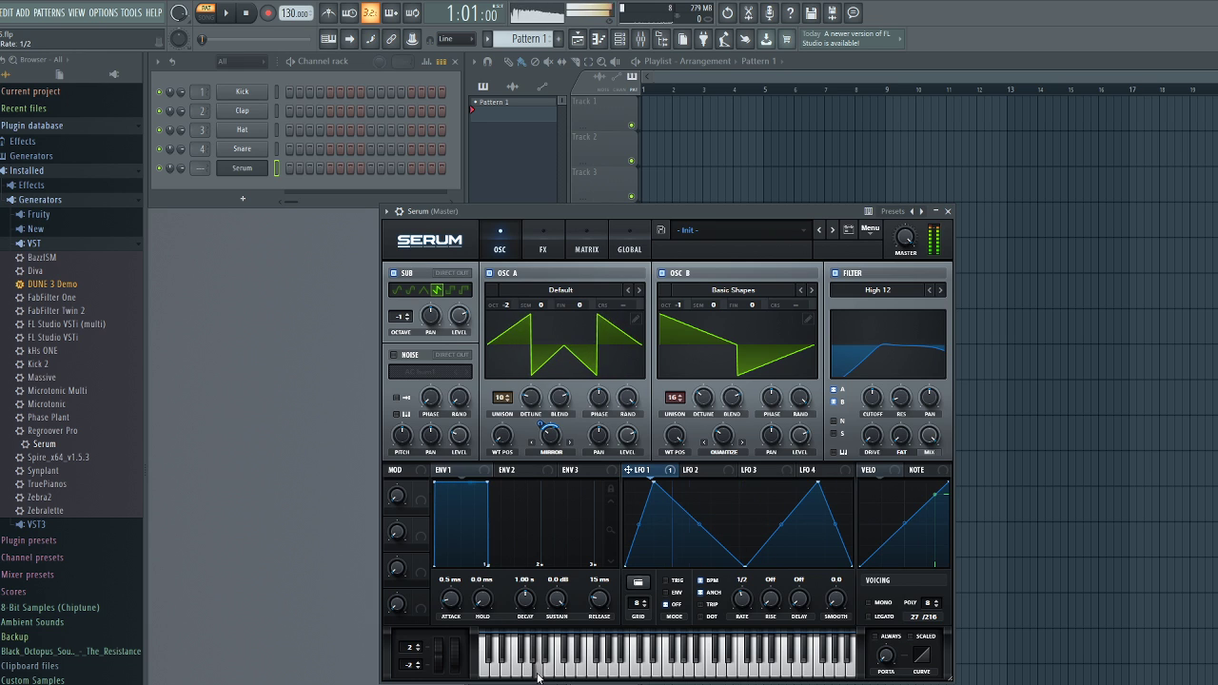
pyautogui.click(526, 677)
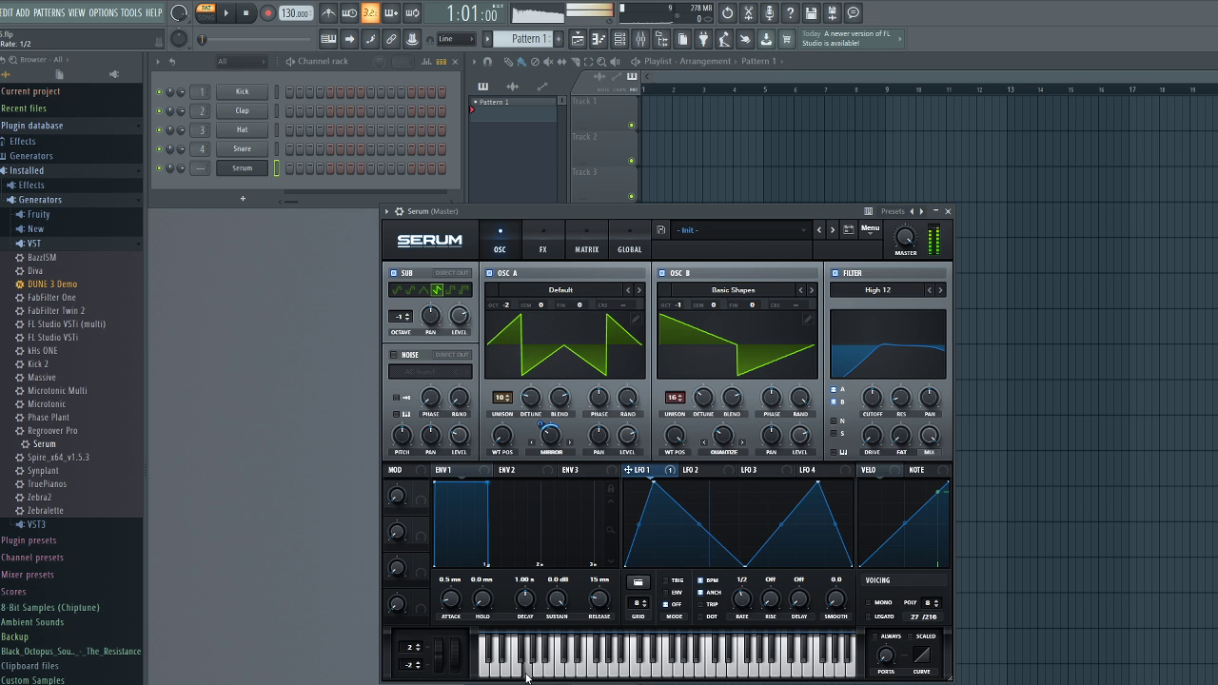
# Assign LFO 1 to the main filter's cutoff with an amount of 45, playing low notes while adjusting it
pyautogui.moveTo(865, 400); pyautogui.dragTo(884, 355)
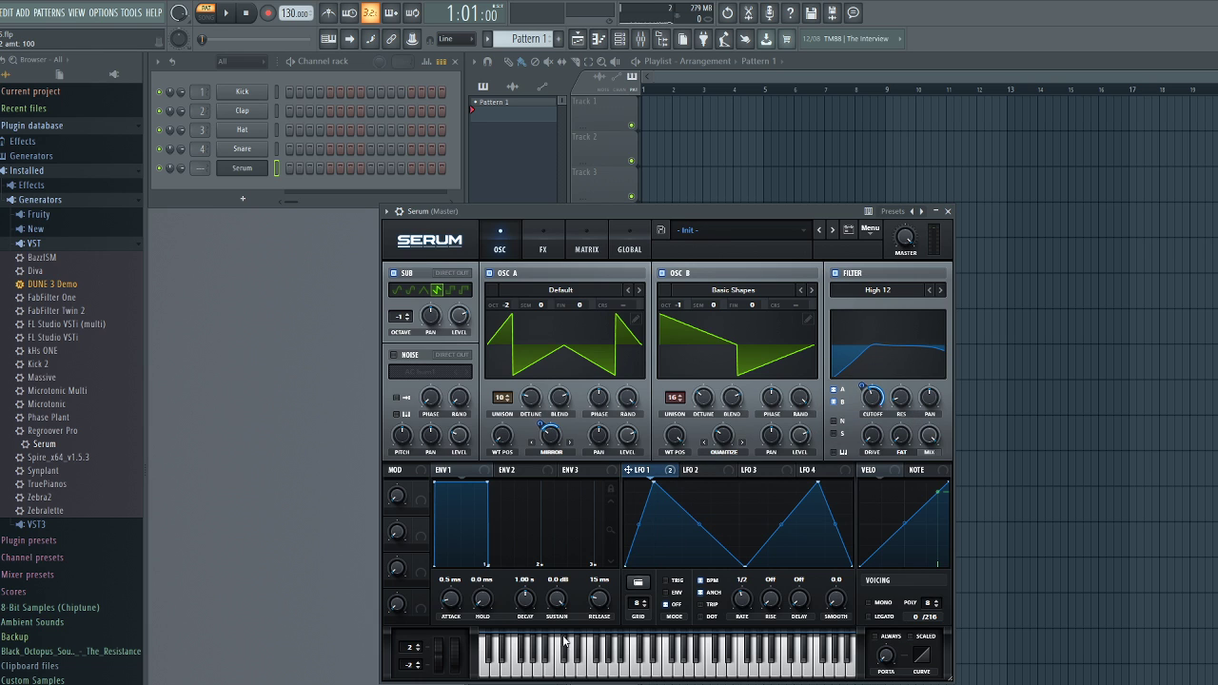
pyautogui.click(511, 668)
pyautogui.moveTo(866, 383); pyautogui.dragTo(866, 408)
pyautogui.click(520, 669)
pyautogui.moveTo(863, 388); pyautogui.dragTo(868, 379)
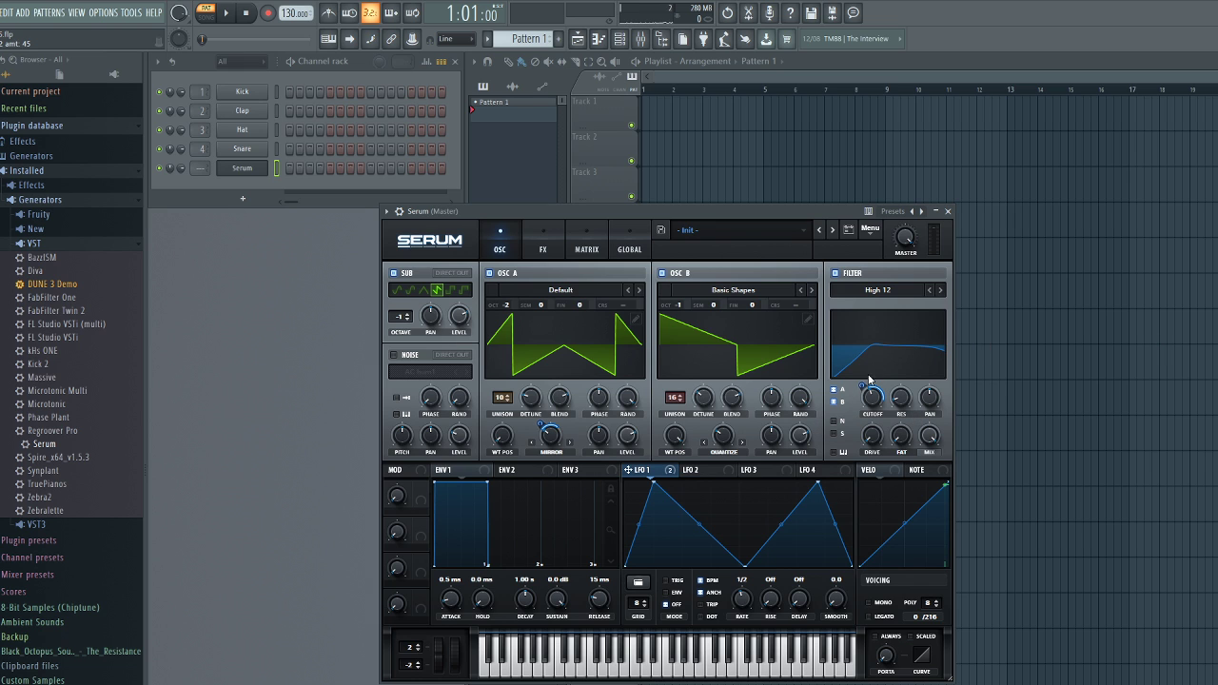
pyautogui.click(541, 664)
# Enable a HardClip distortion effect, assign Macro 1 at 36% to its drive, and play a low note
pyautogui.click(543, 250)
pyautogui.click(397, 295)
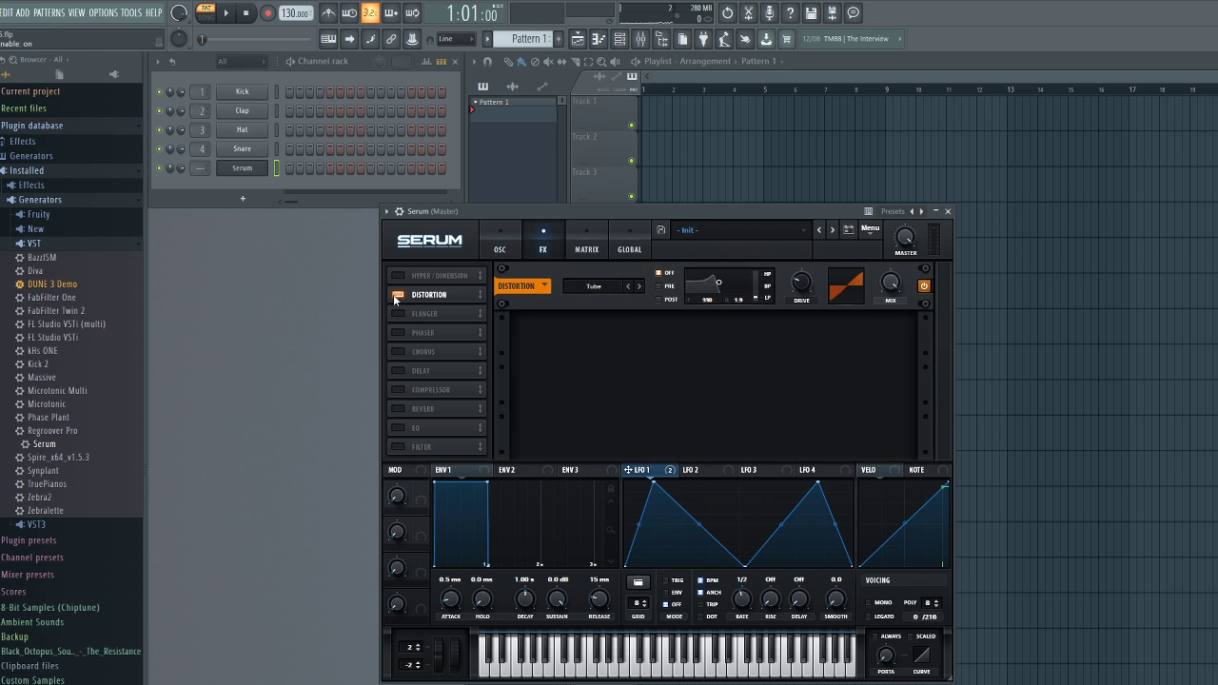
pyautogui.click(621, 324)
pyautogui.moveTo(422, 503); pyautogui.dragTo(788, 282)
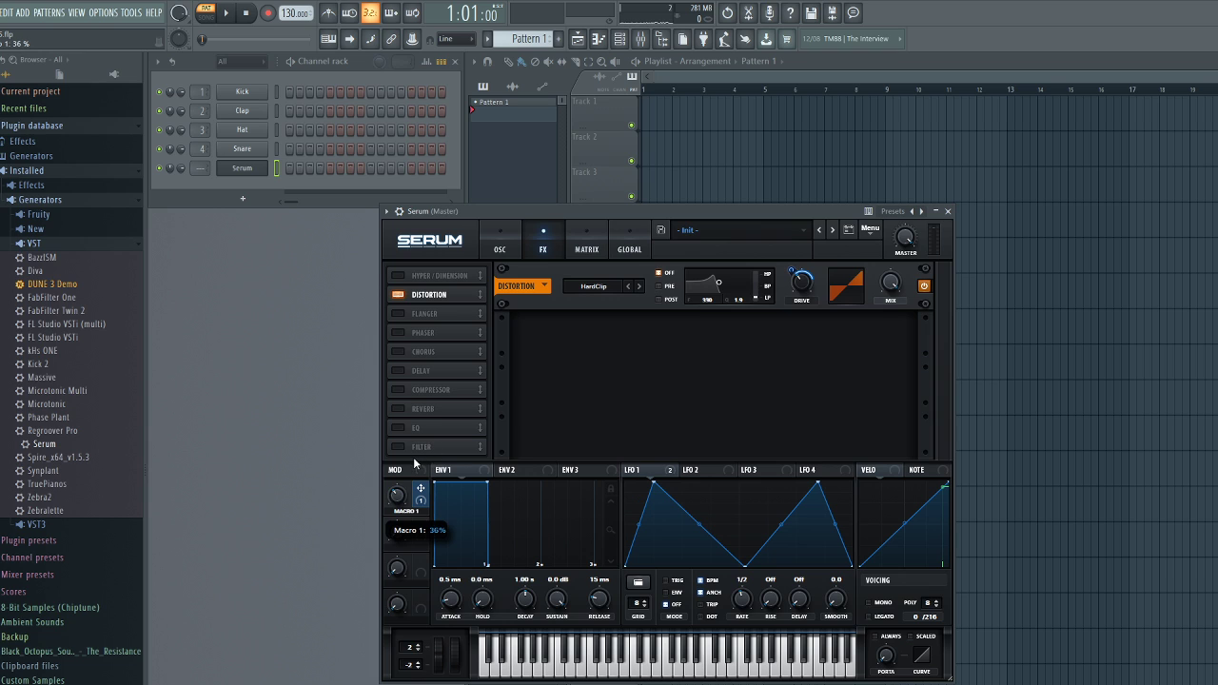
pyautogui.click(512, 657)
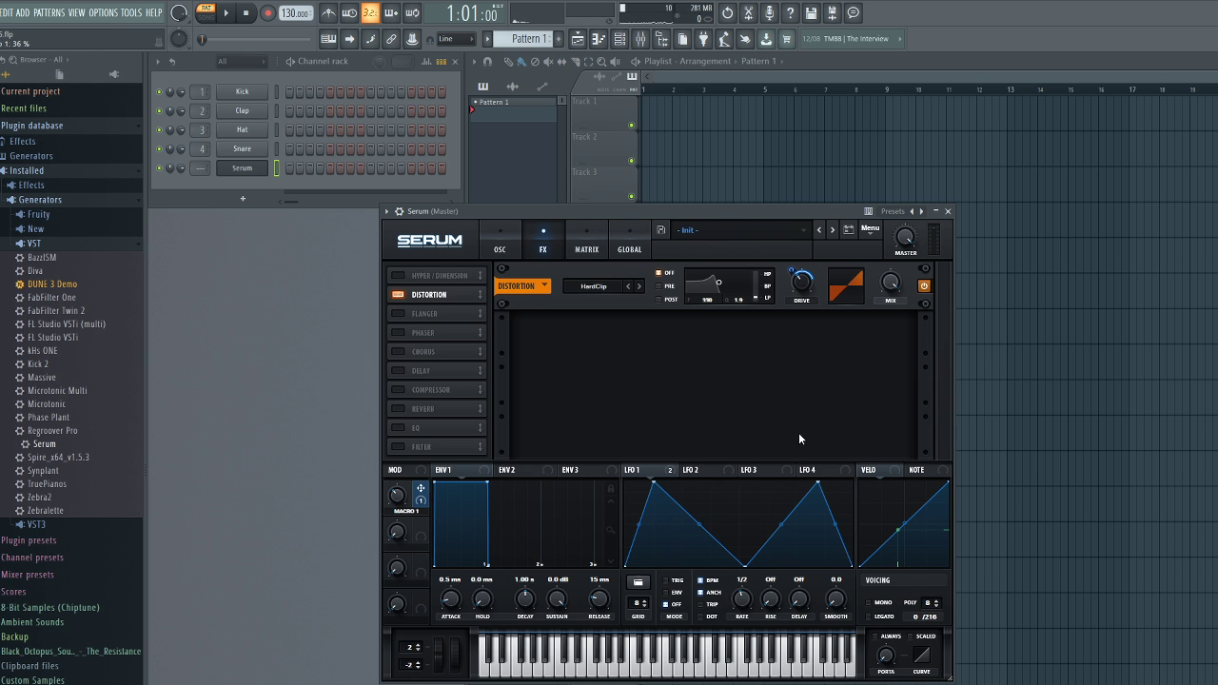
# Reduce Macro 1's modulation amount on the distortion drive and switch the distortion type to SoftClip
pyautogui.moveTo(786, 283)
pyautogui.moveTo(783, 291); pyautogui.dragTo(788, 288)
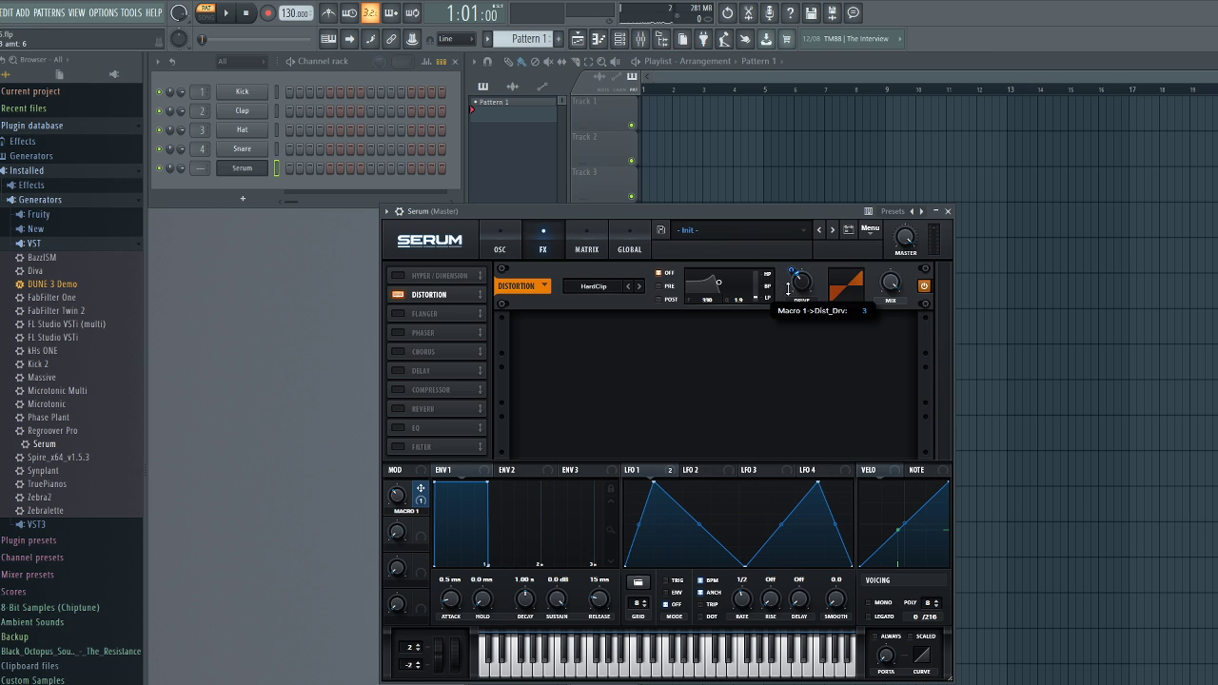
pyautogui.click(610, 311)
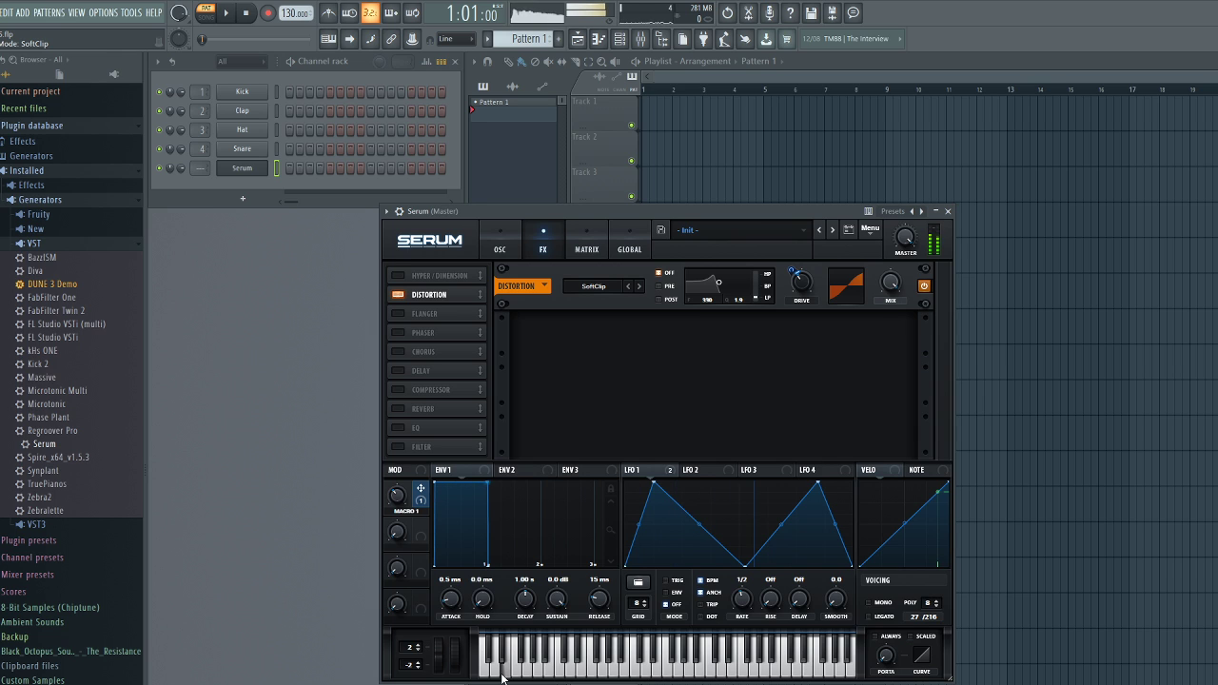
# Set the distortion mix to 15% and play several low notes to hear the effect
pyautogui.moveTo(893, 290)
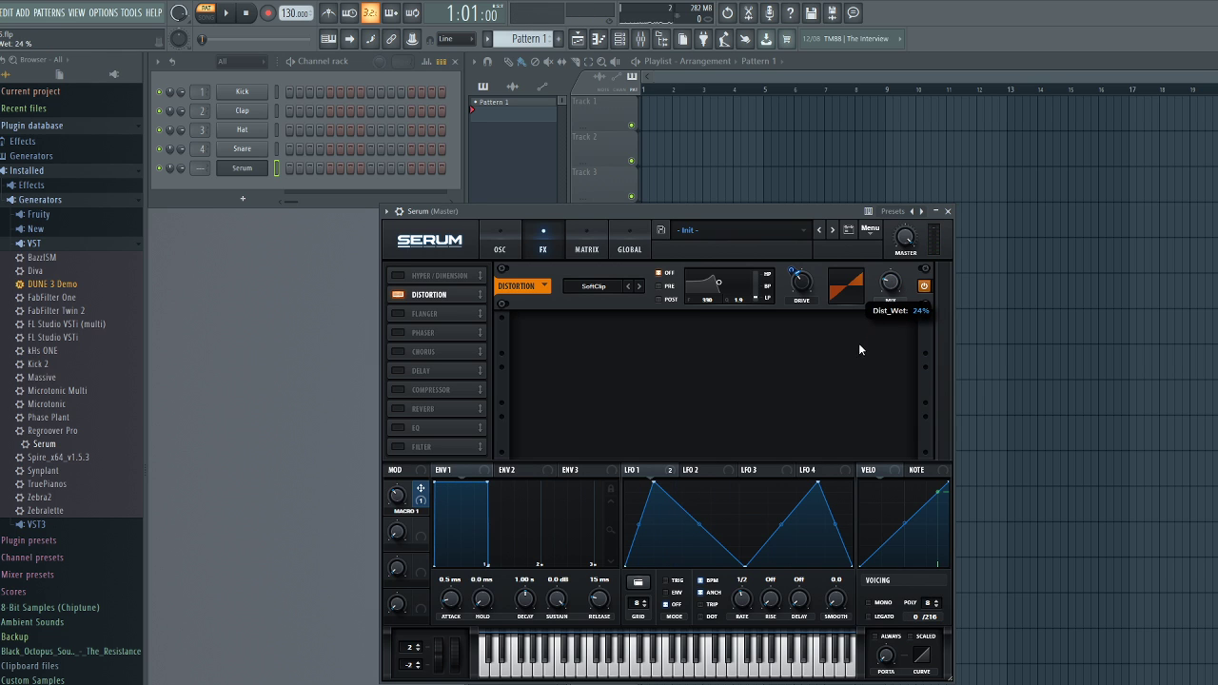
pyautogui.click(526, 667)
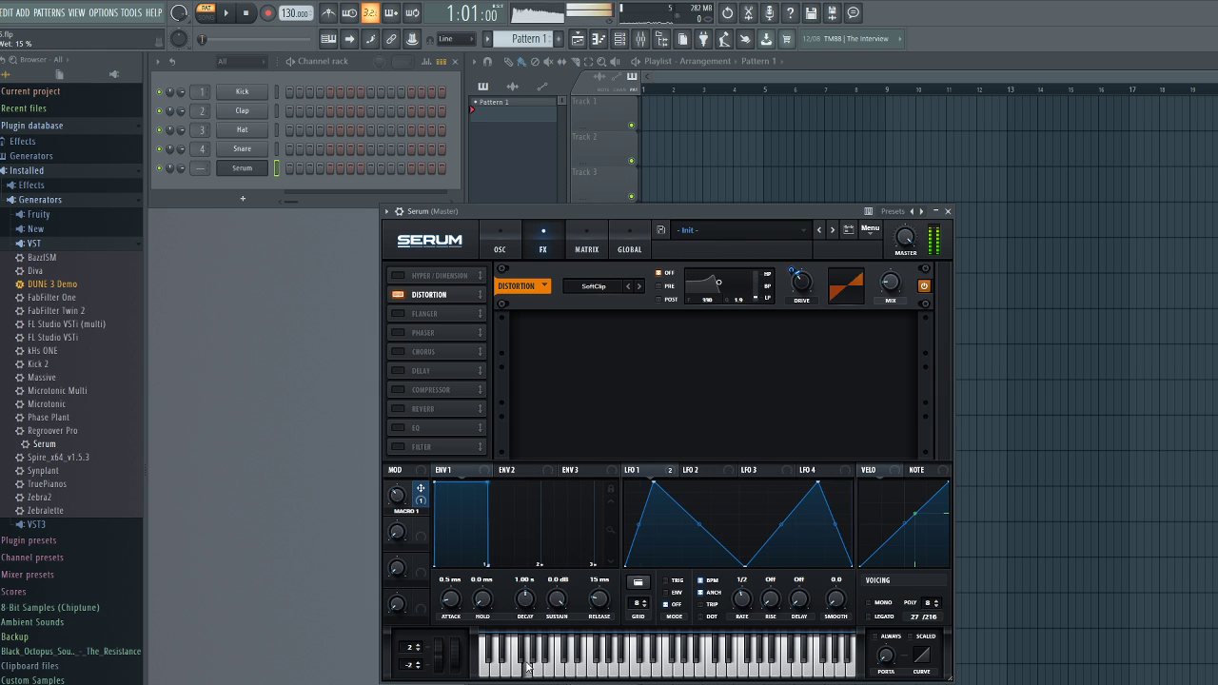
pyautogui.click(500, 663)
pyautogui.click(522, 661)
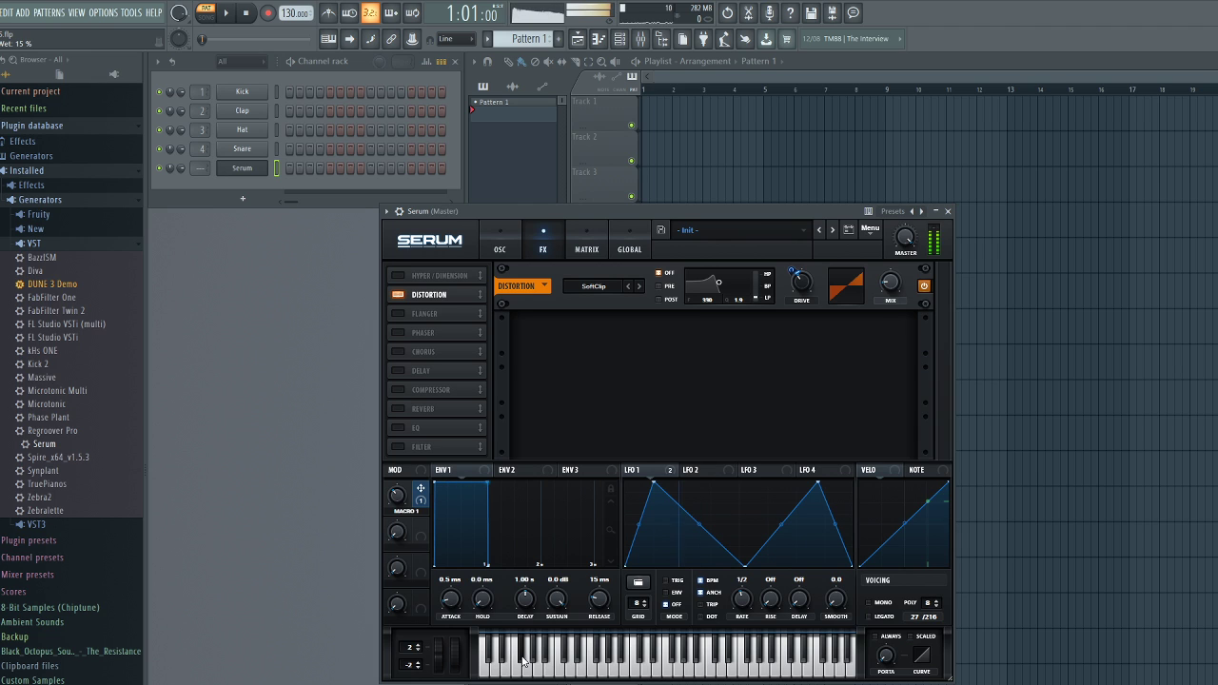
# Enable the compressor with a -24.2 dB threshold, assign Macro 1 to the threshold with an amount of -100, and play a note
pyautogui.click(400, 389)
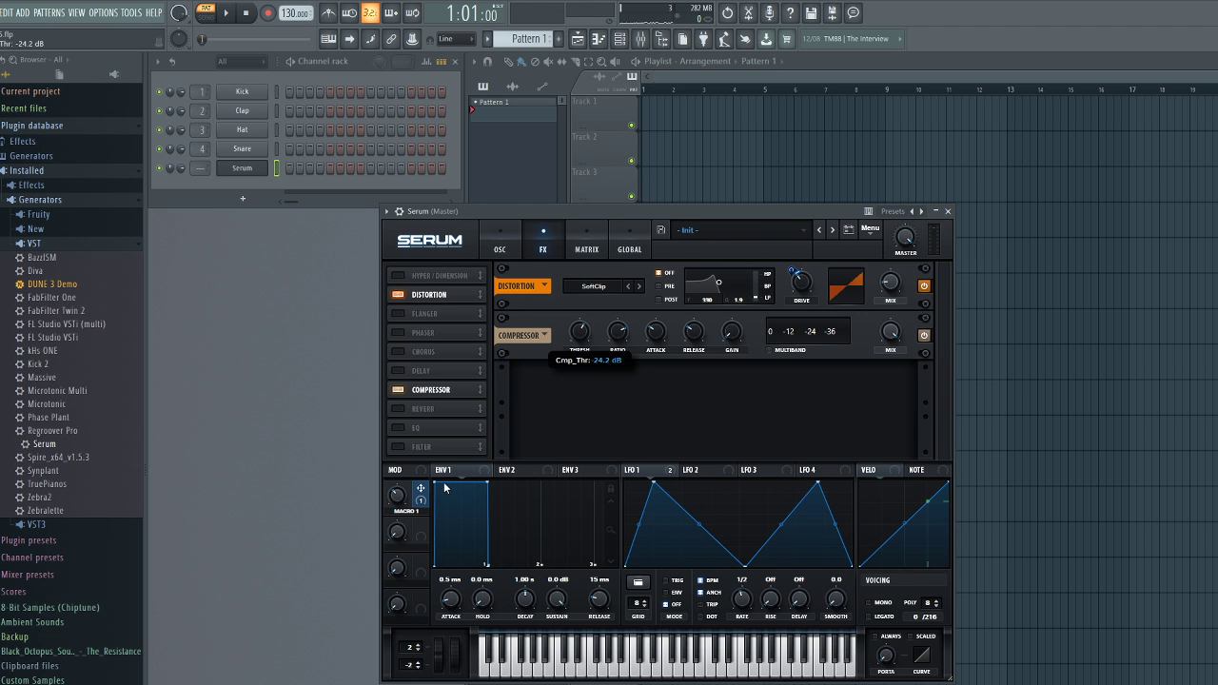
pyautogui.moveTo(419, 488); pyautogui.dragTo(579, 330)
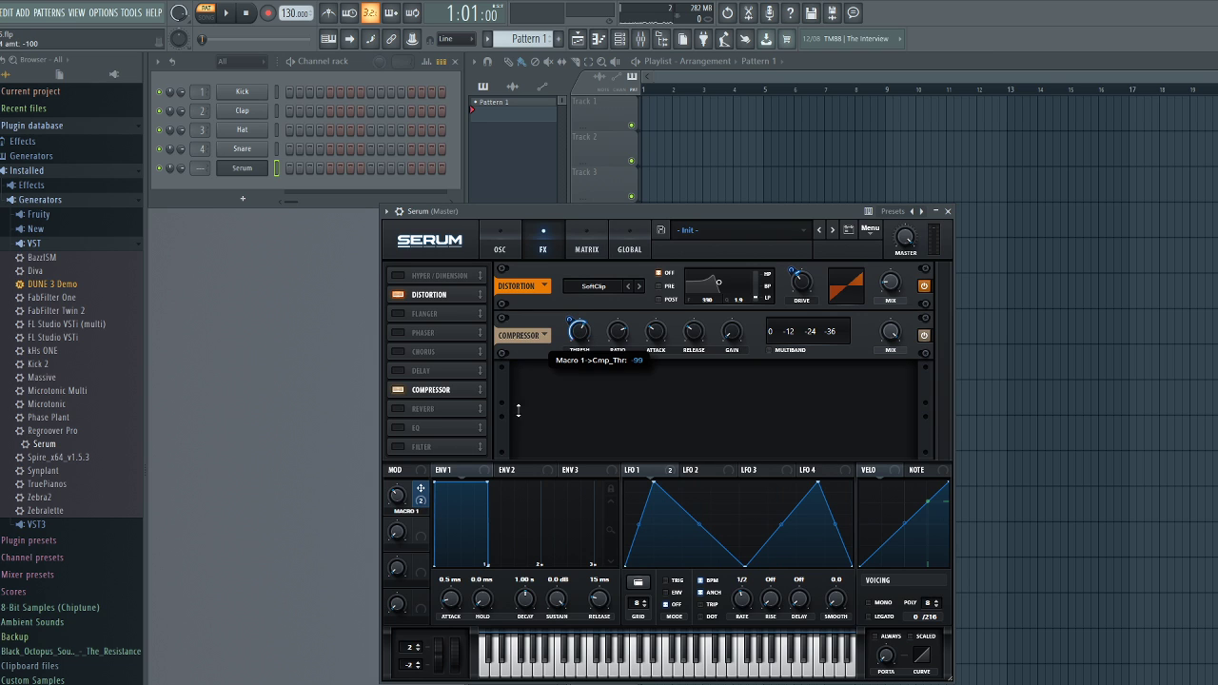
pyautogui.click(512, 671)
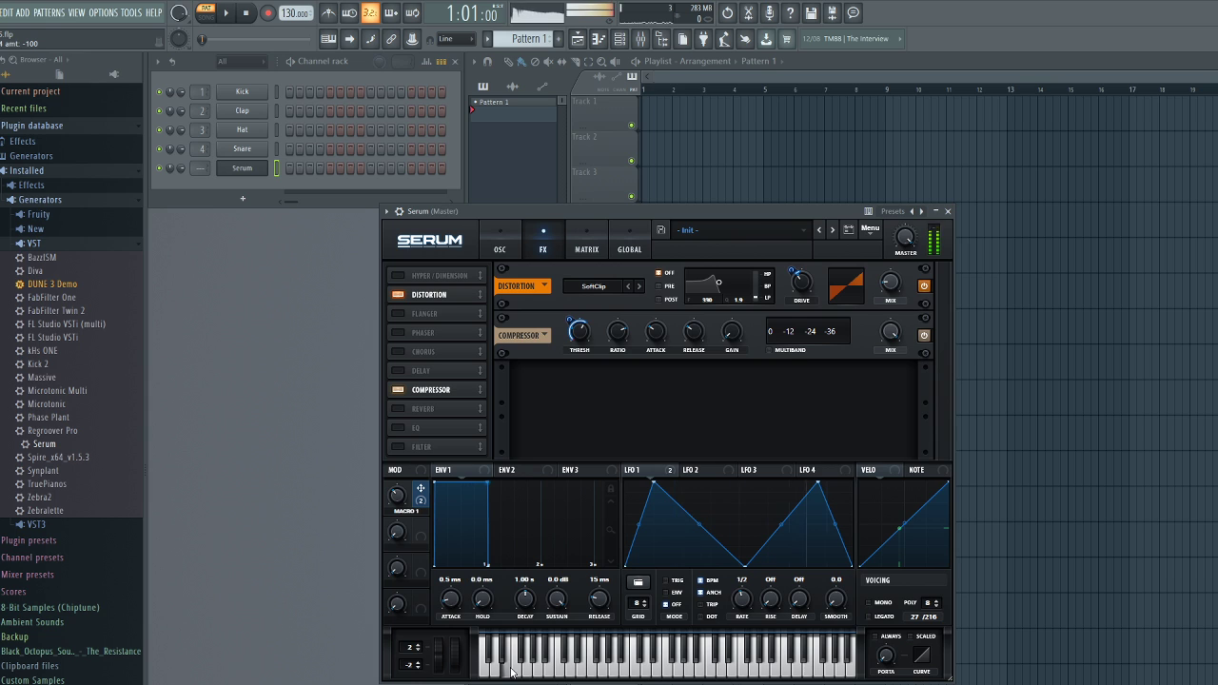
# Try the compressor's multiband mode while playing a low note
pyautogui.click(790, 351)
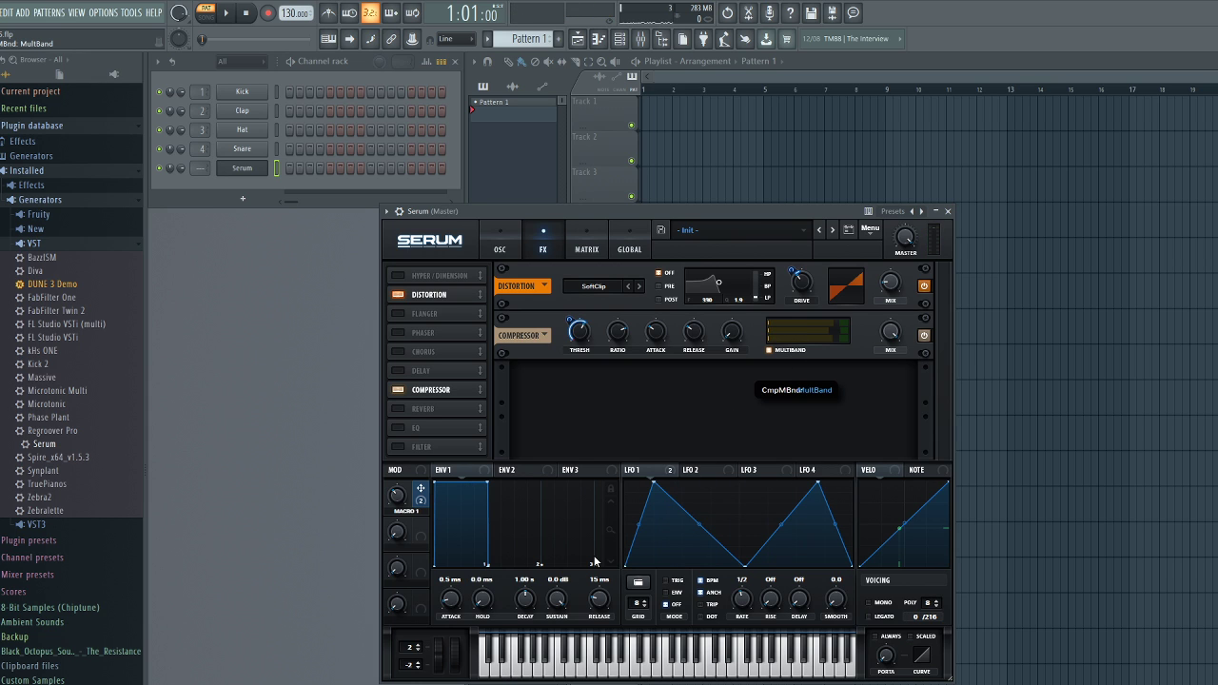
pyautogui.click(511, 663)
pyautogui.click(771, 351)
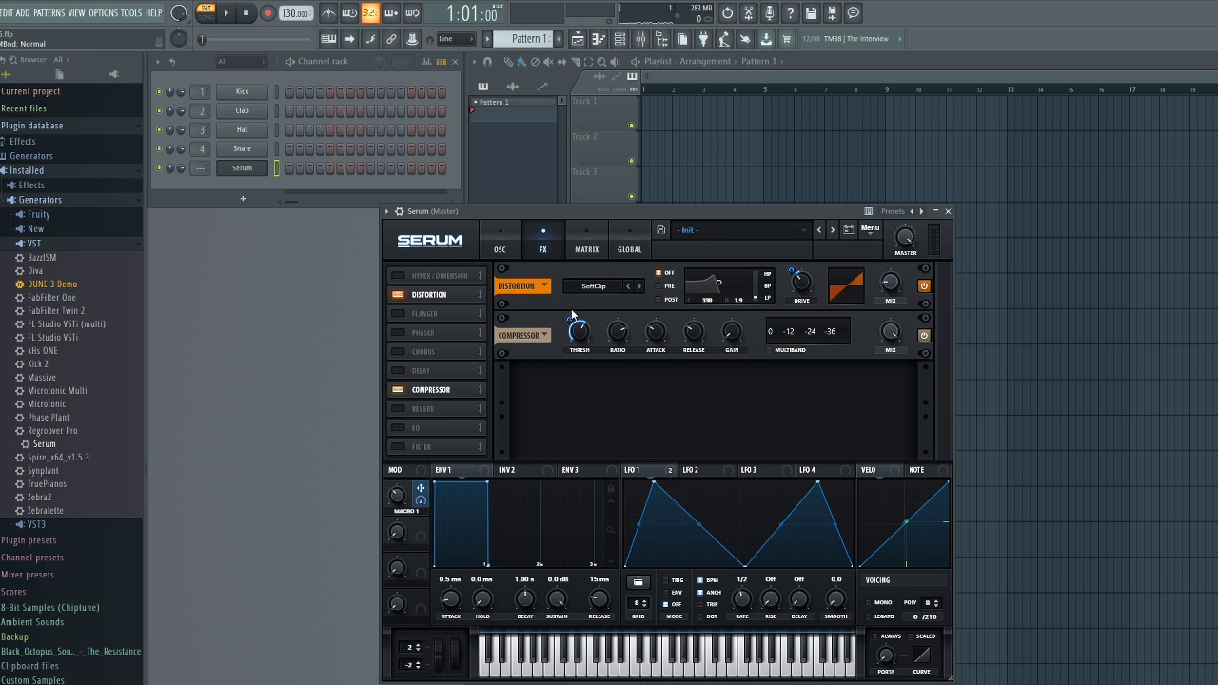
# Reduce Macro 1's amount on the compressor threshold, set its amount on the distortion drive to 1, and play a low note
pyautogui.moveTo(570, 318); pyautogui.dragTo(601, 275)
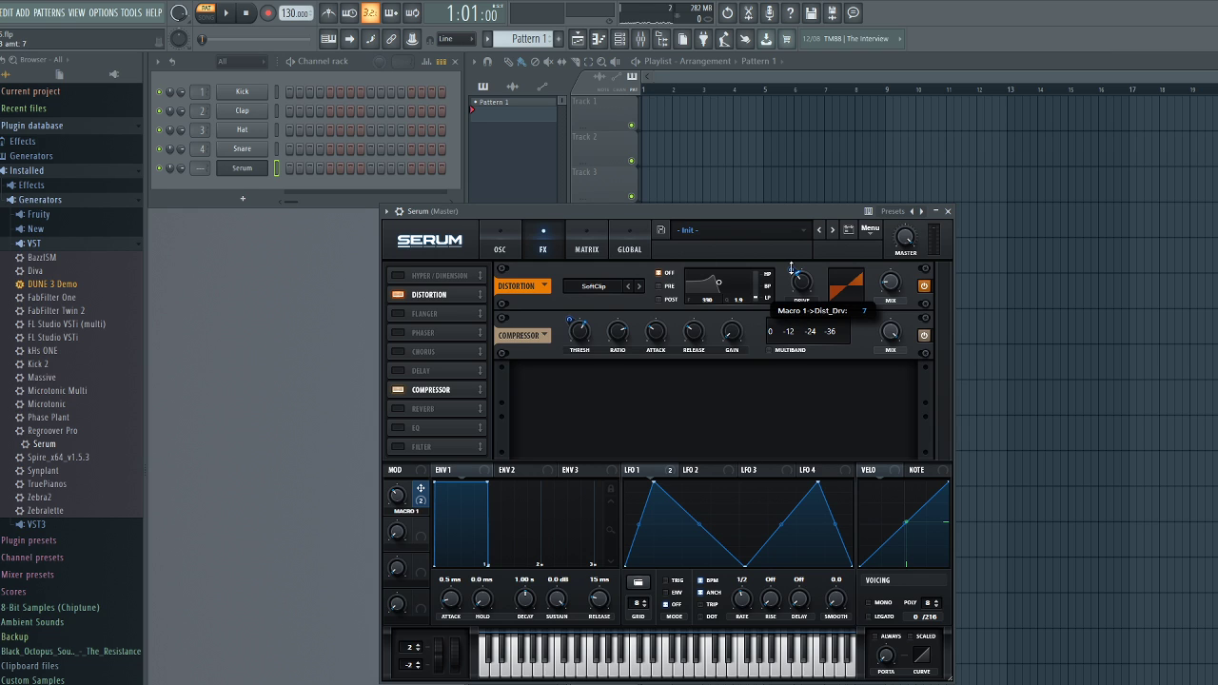
pyautogui.moveTo(791, 269); pyautogui.dragTo(793, 267)
pyautogui.moveTo(790, 269); pyautogui.dragTo(791, 268)
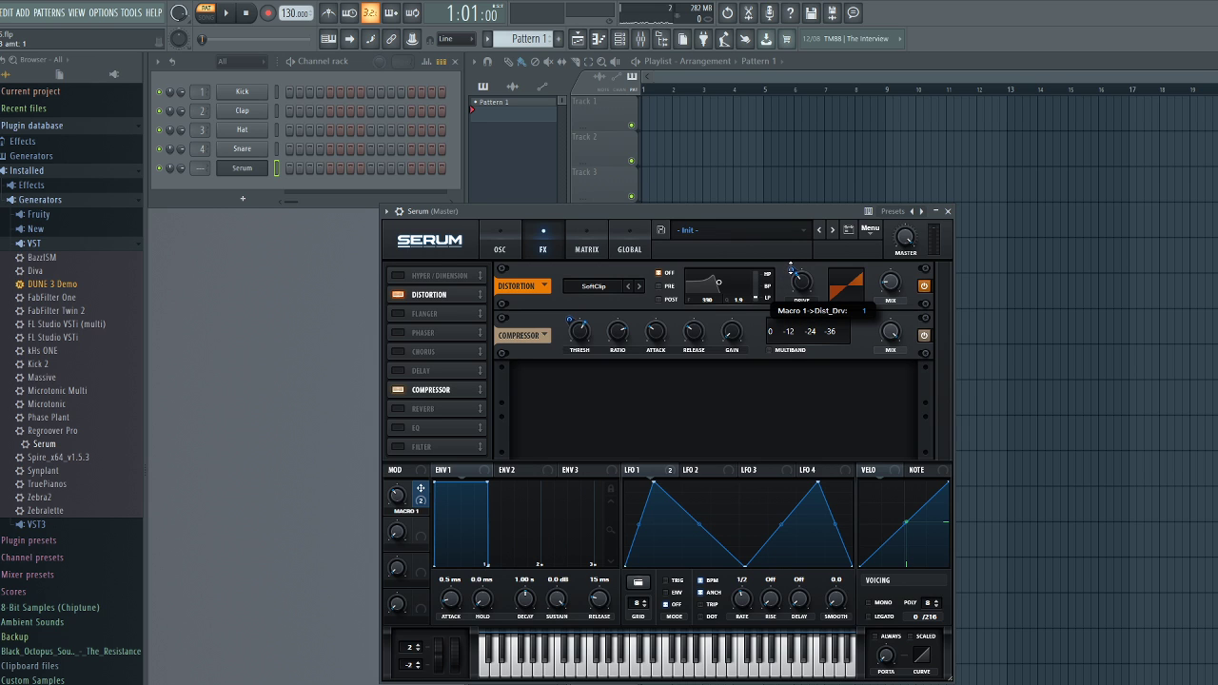
pyautogui.click(509, 677)
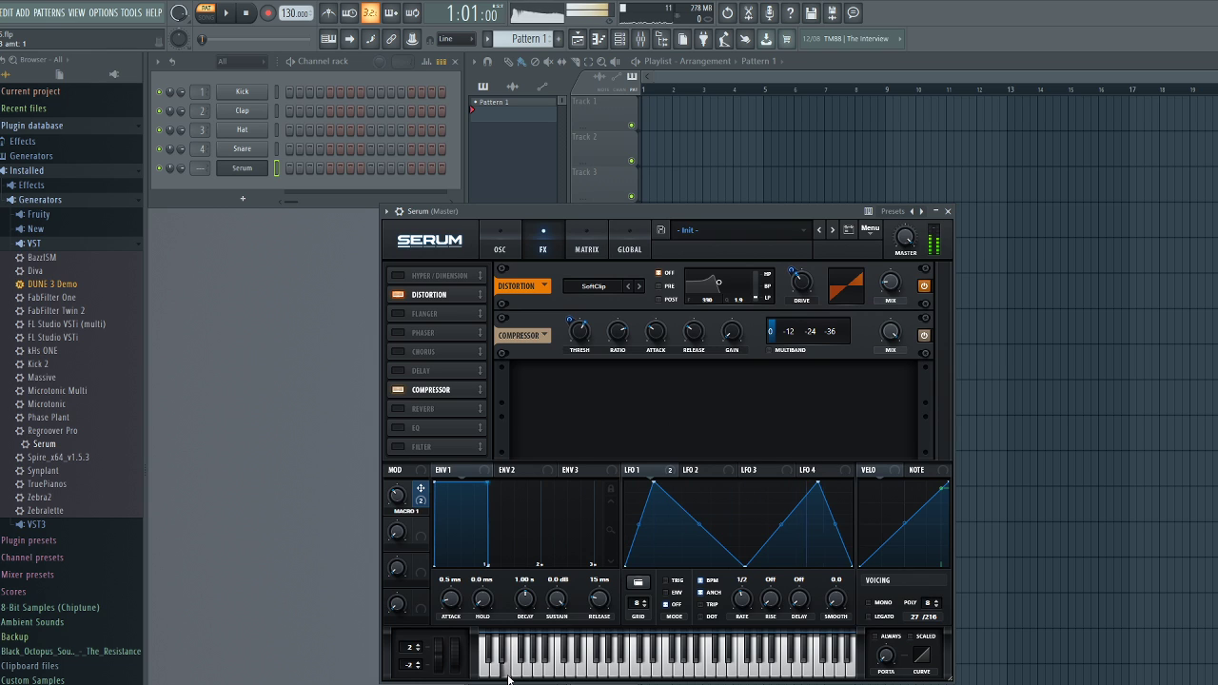
# Enable the FX filter with the Combs type and modulate its cutoff from LFO 2 with an amount of 32
pyautogui.click(396, 448)
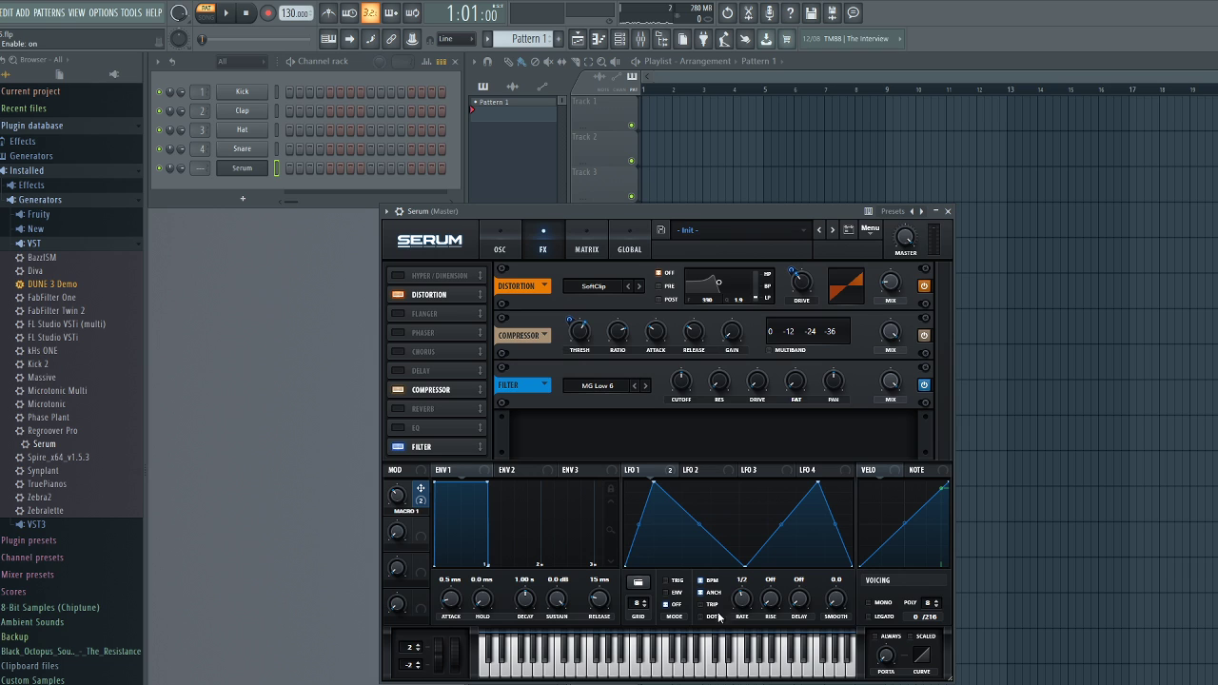
pyautogui.click(697, 470)
pyautogui.moveTo(695, 472); pyautogui.dragTo(661, 414)
pyautogui.moveTo(541, 644); pyautogui.dragTo(518, 662)
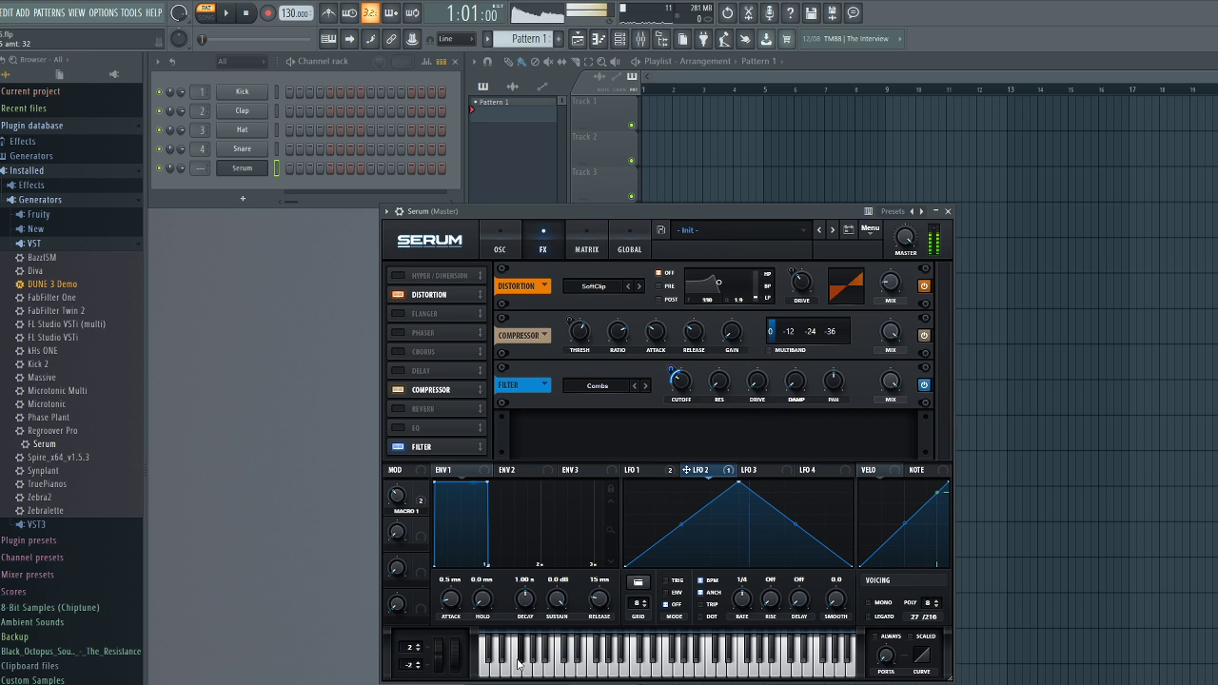
# Play notes across the keyboard to hear the comb filter, and set the LFO 2 rate to bar
pyautogui.click(570, 670)
pyautogui.click(551, 669)
pyautogui.click(606, 672)
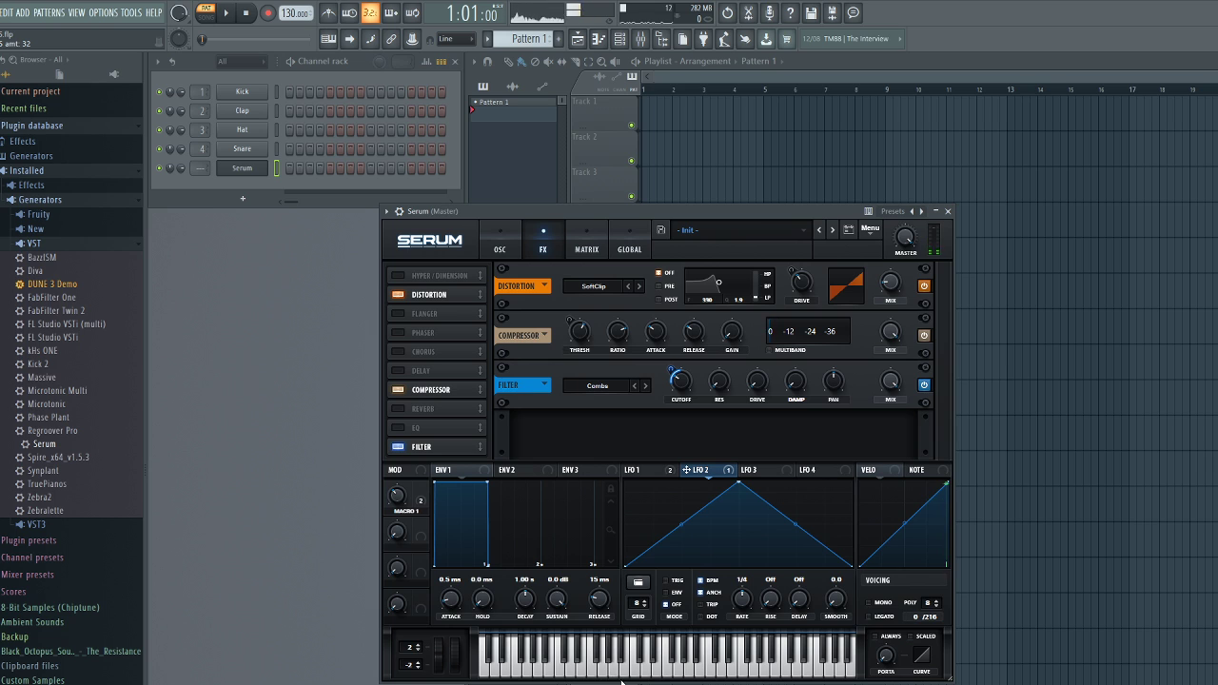
pyautogui.click(605, 670)
pyautogui.click(639, 666)
pyautogui.moveTo(751, 585); pyautogui.dragTo(739, 598)
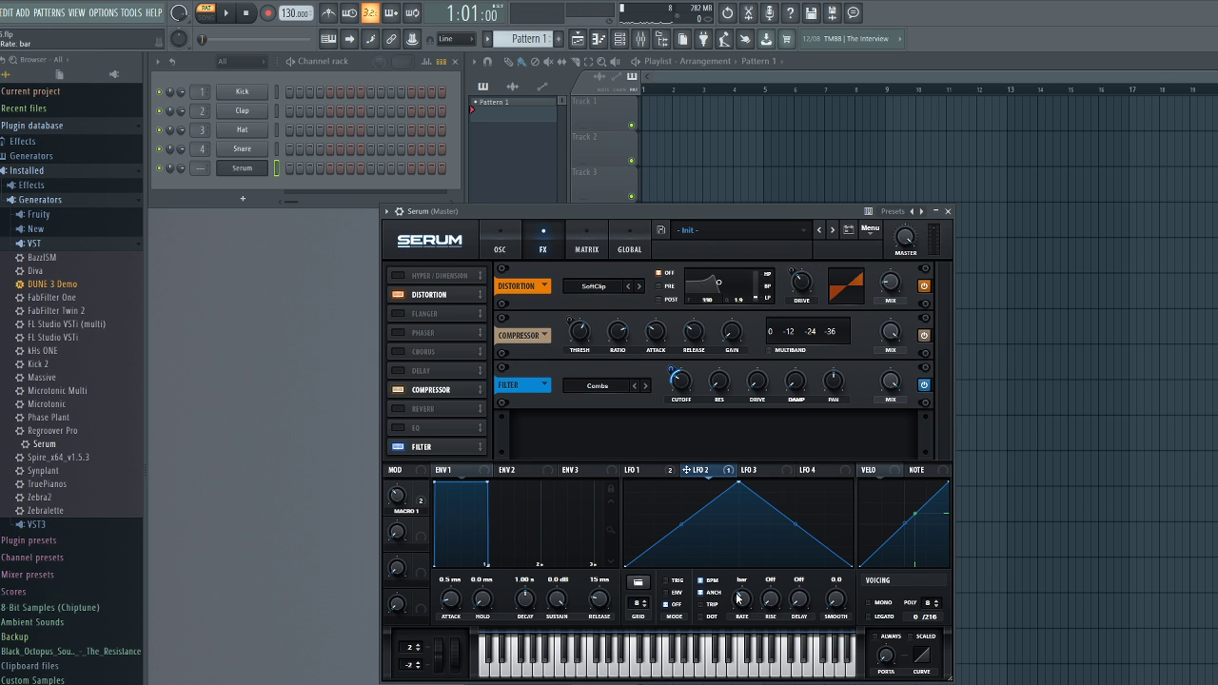
pyautogui.click(553, 657)
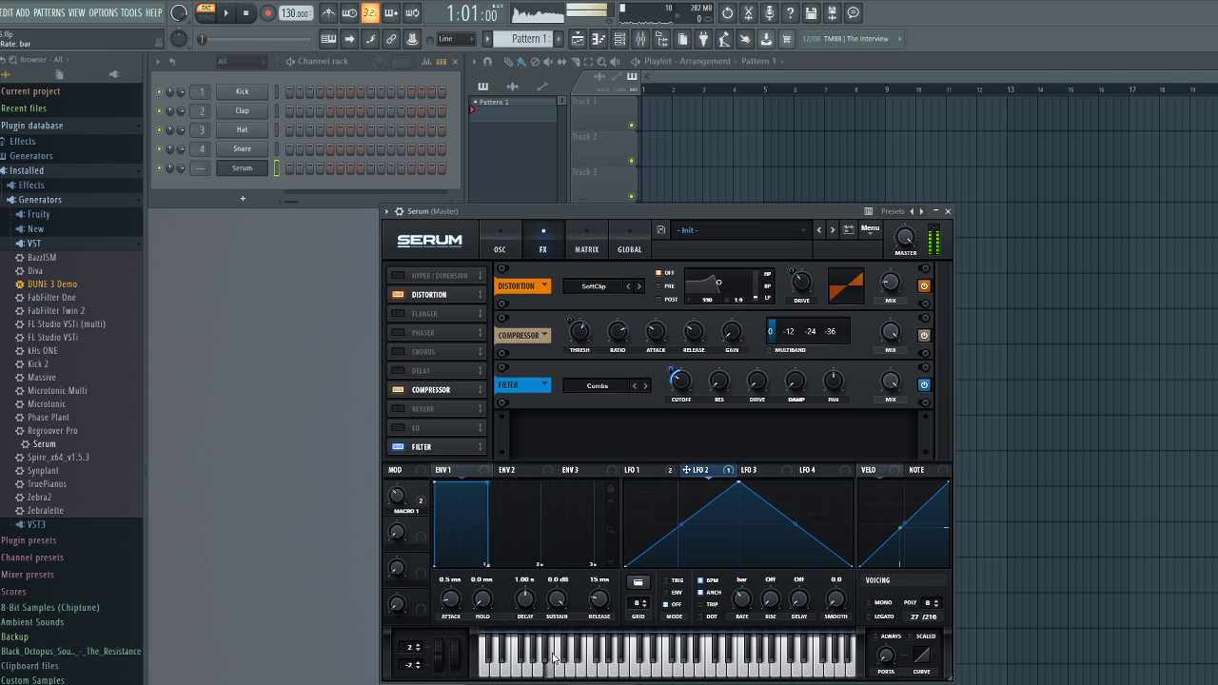
# Draw descending steps into the falling half of the LFO 2 shape and raise its end point to the maximum
pyautogui.moveTo(792, 521)
pyautogui.mouseDown()
pyautogui.moveTo(810, 523)
pyautogui.moveTo(801, 539)
pyautogui.mouseUp()
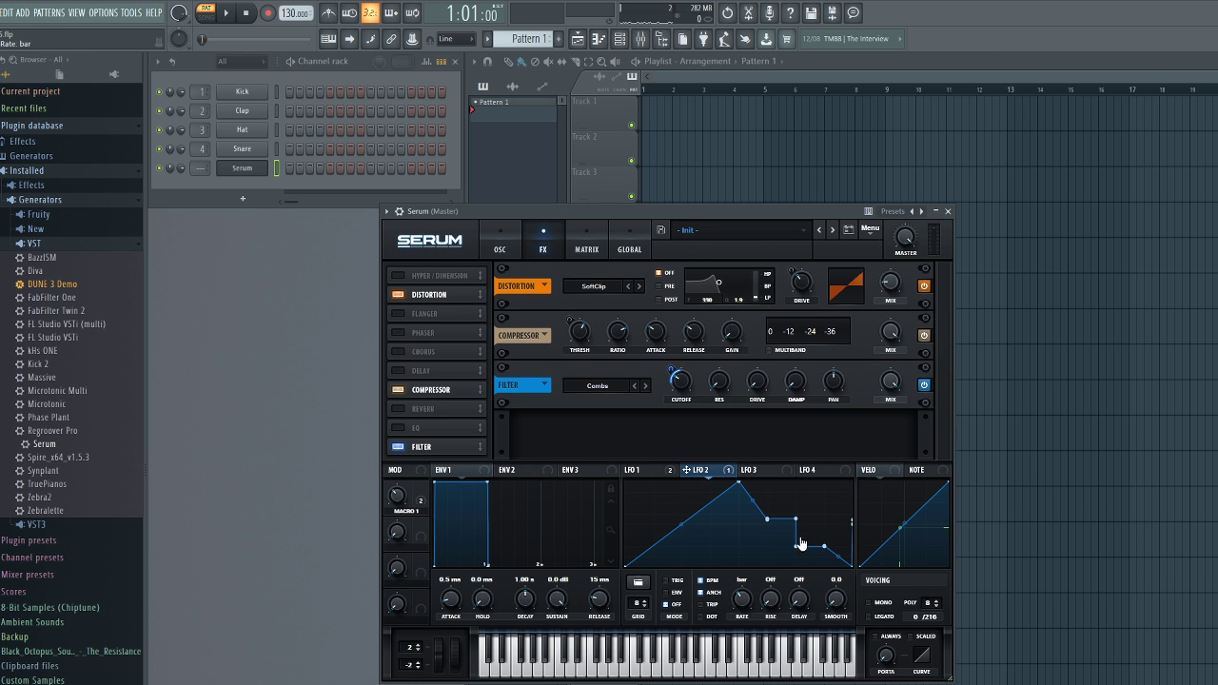
pyautogui.click(852, 520)
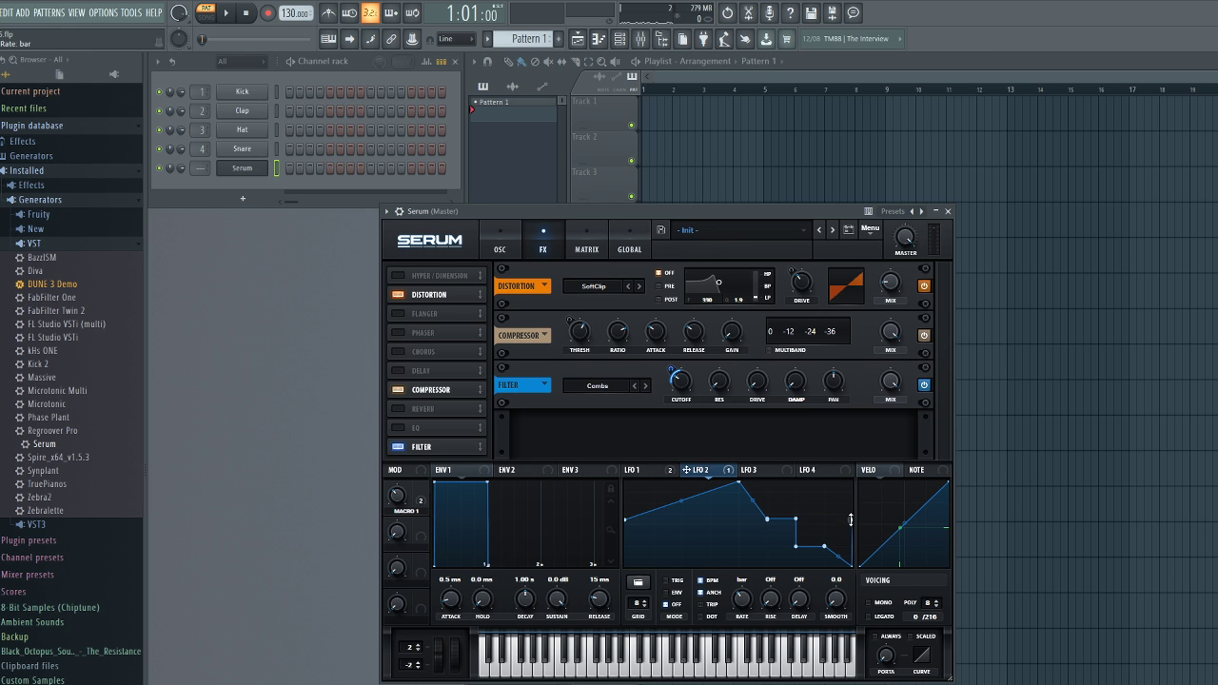
pyautogui.moveTo(851, 520); pyautogui.dragTo(852, 616)
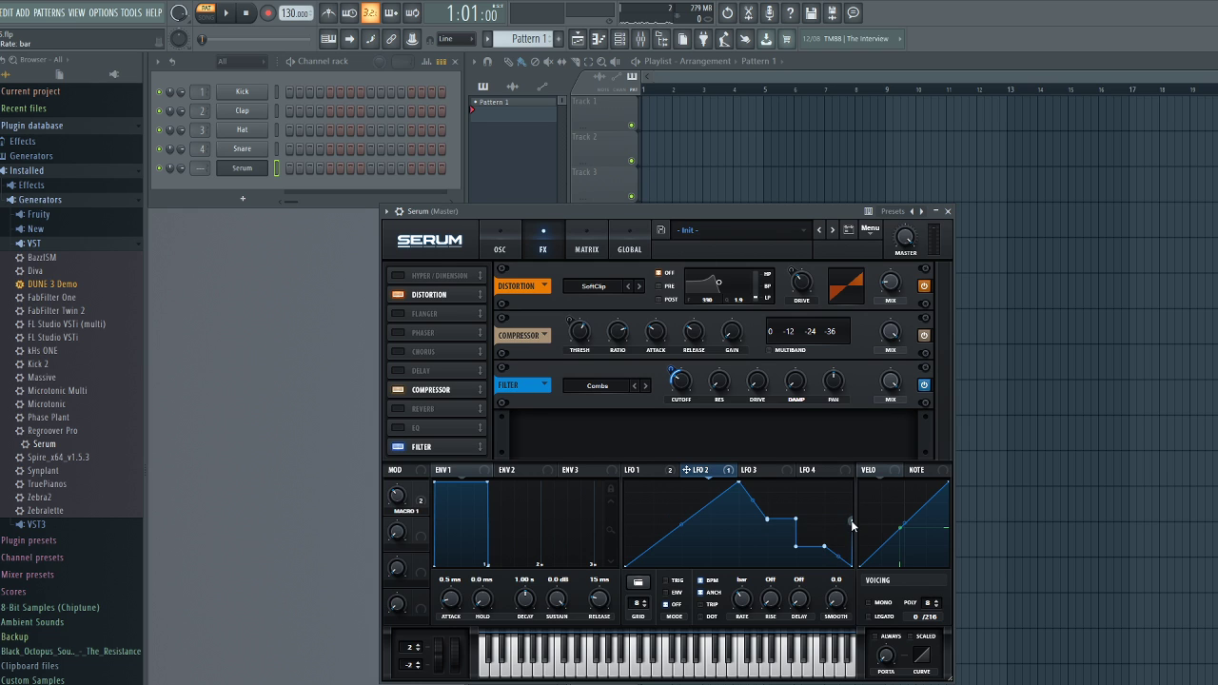
pyautogui.moveTo(852, 561); pyautogui.dragTo(852, 481)
# Remove LFO 2's peak and extra step points, leaving one low point near the end between the two high ends
pyautogui.doubleClick(798, 523)
pyautogui.doubleClick(790, 545)
pyautogui.moveTo(768, 522); pyautogui.dragTo(616, 467)
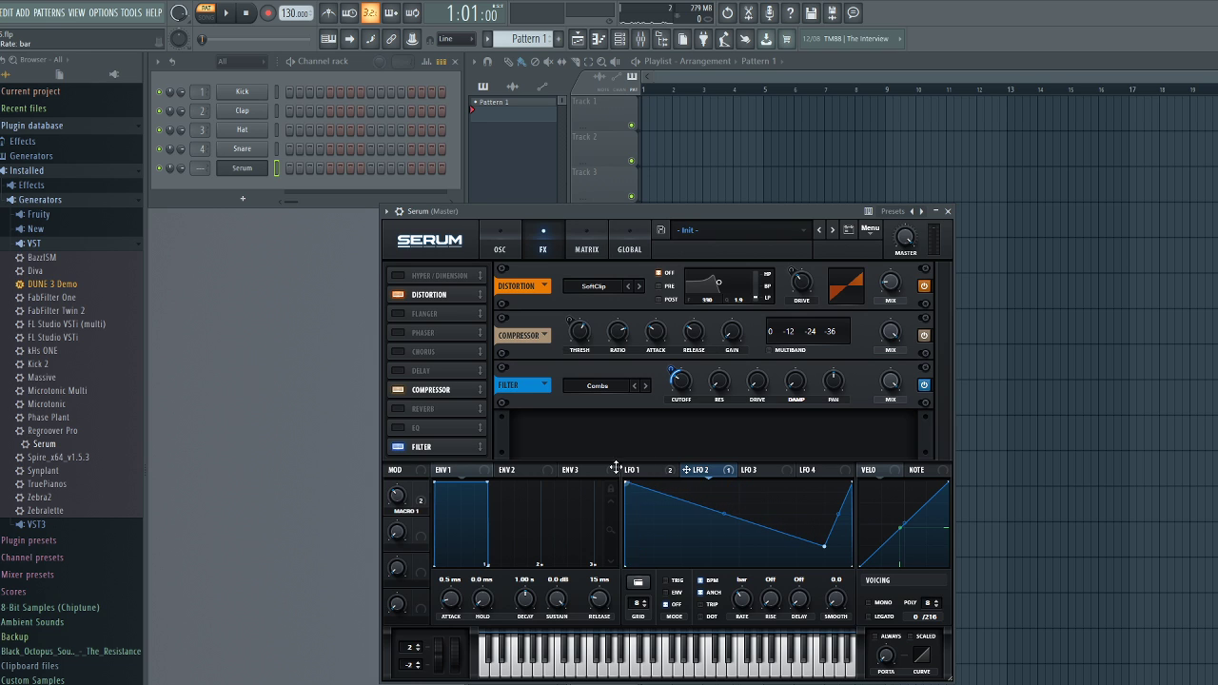
# Bend both LFO 2 segments into steep curves with a long flat low section, and play a low note
pyautogui.moveTo(723, 515); pyautogui.dragTo(706, 555)
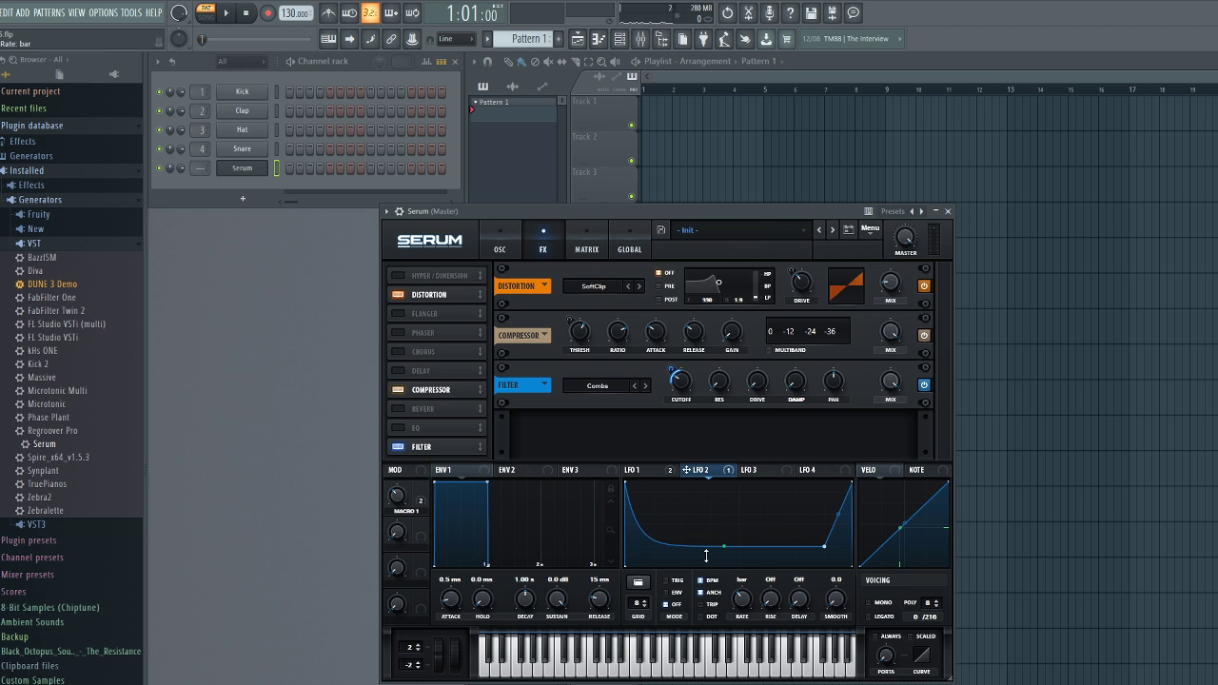
pyautogui.moveTo(837, 516); pyautogui.dragTo(815, 544)
pyautogui.click(526, 670)
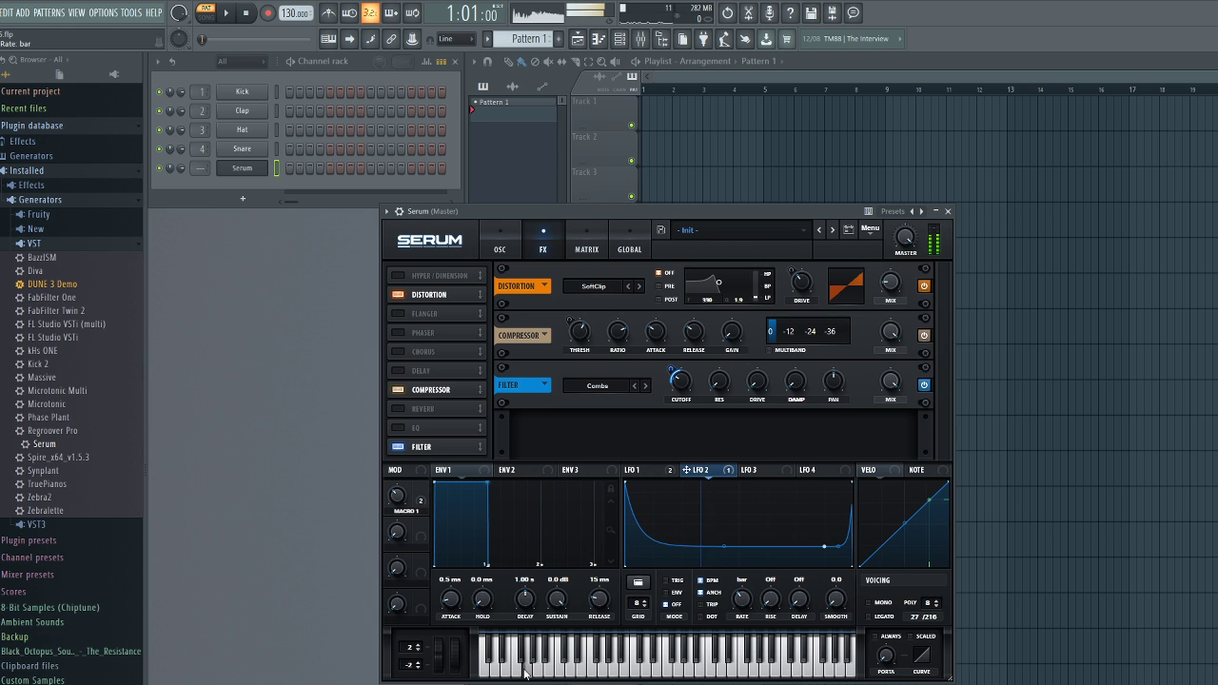
# Lower LFO 2's modulation amount on the FX filter cutoff to 4 and play a low note
pyautogui.moveTo(669, 377)
pyautogui.mouseDown()
pyautogui.moveTo(673, 368)
pyautogui.moveTo(663, 384)
pyautogui.mouseUp()
pyautogui.click(522, 669)
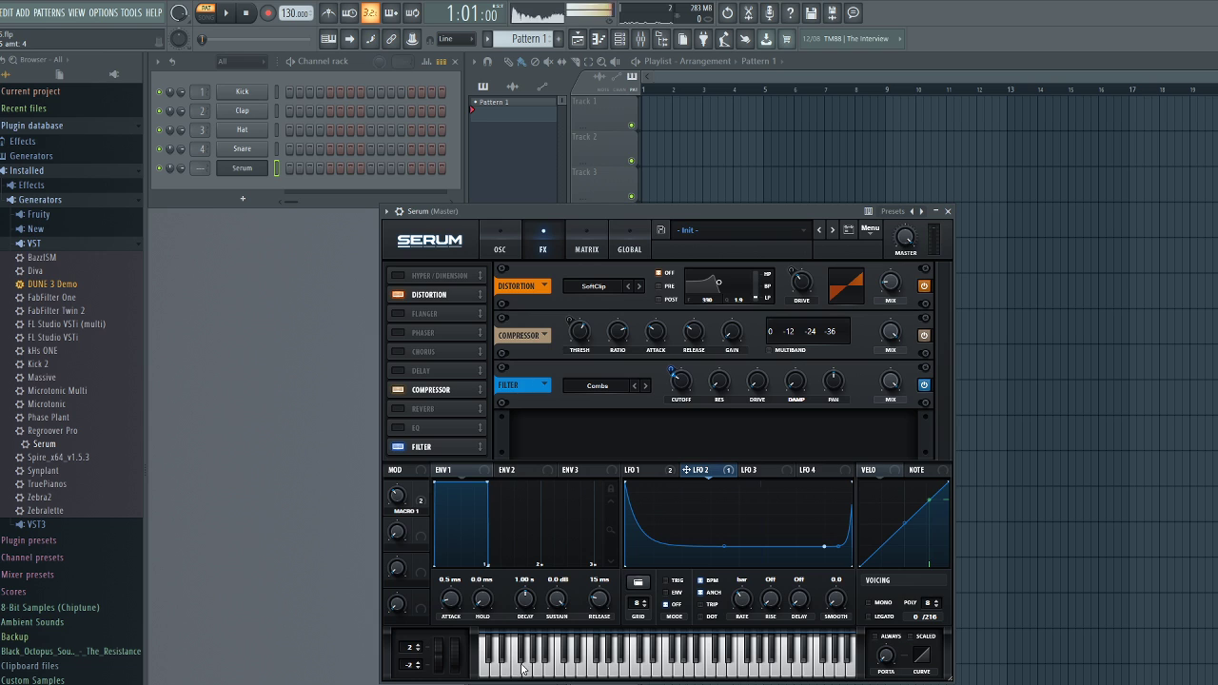
pyautogui.click(522, 669)
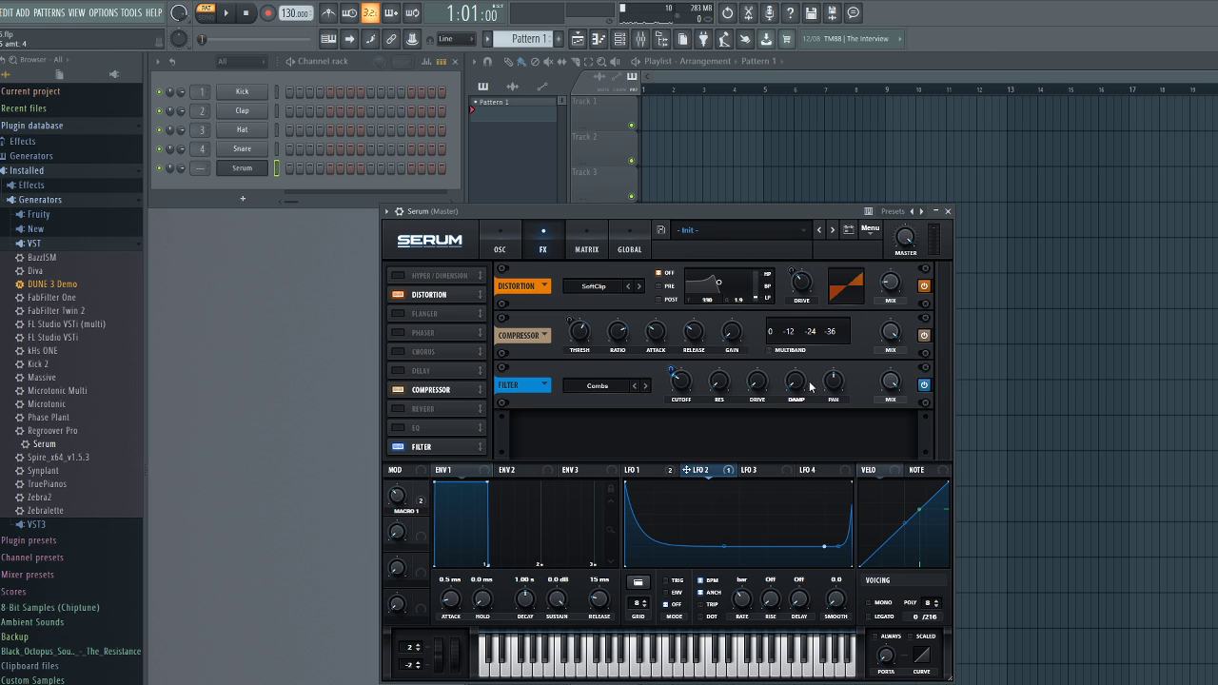
# Raise the FX filter's damp and set its mix to 10%, playing a low note after each change
pyautogui.moveTo(810, 386); pyautogui.dragTo(804, 362)
pyautogui.click(509, 667)
pyautogui.moveTo(889, 385)
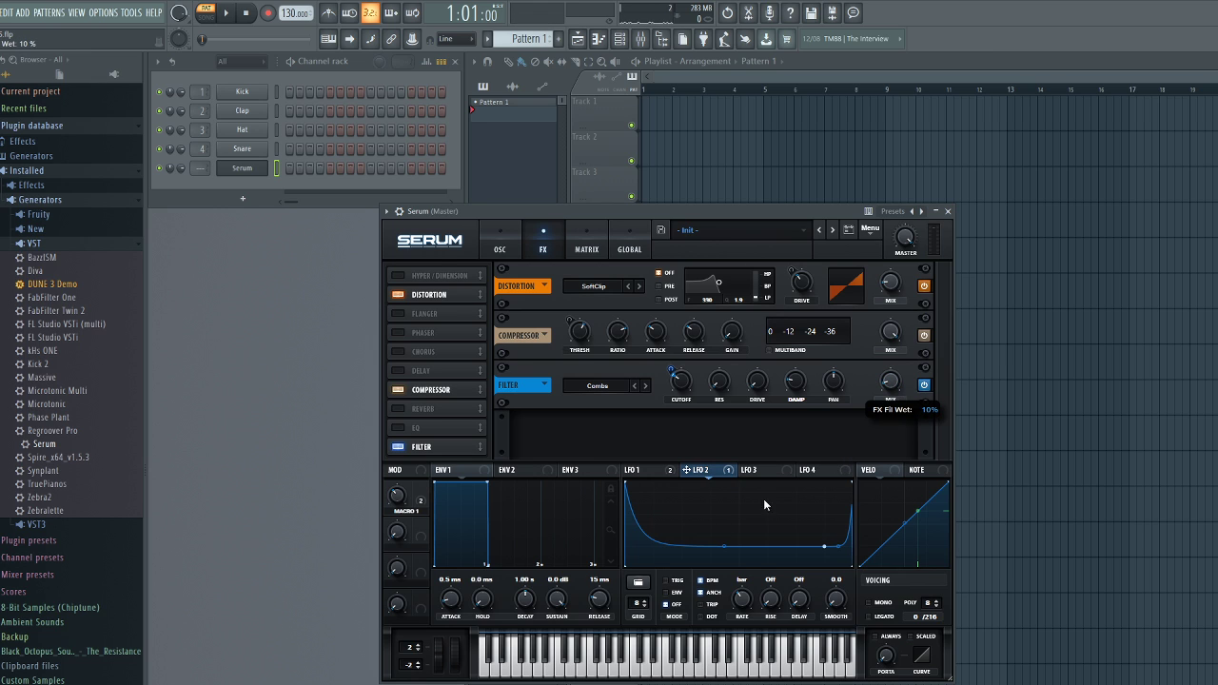
pyautogui.click(515, 655)
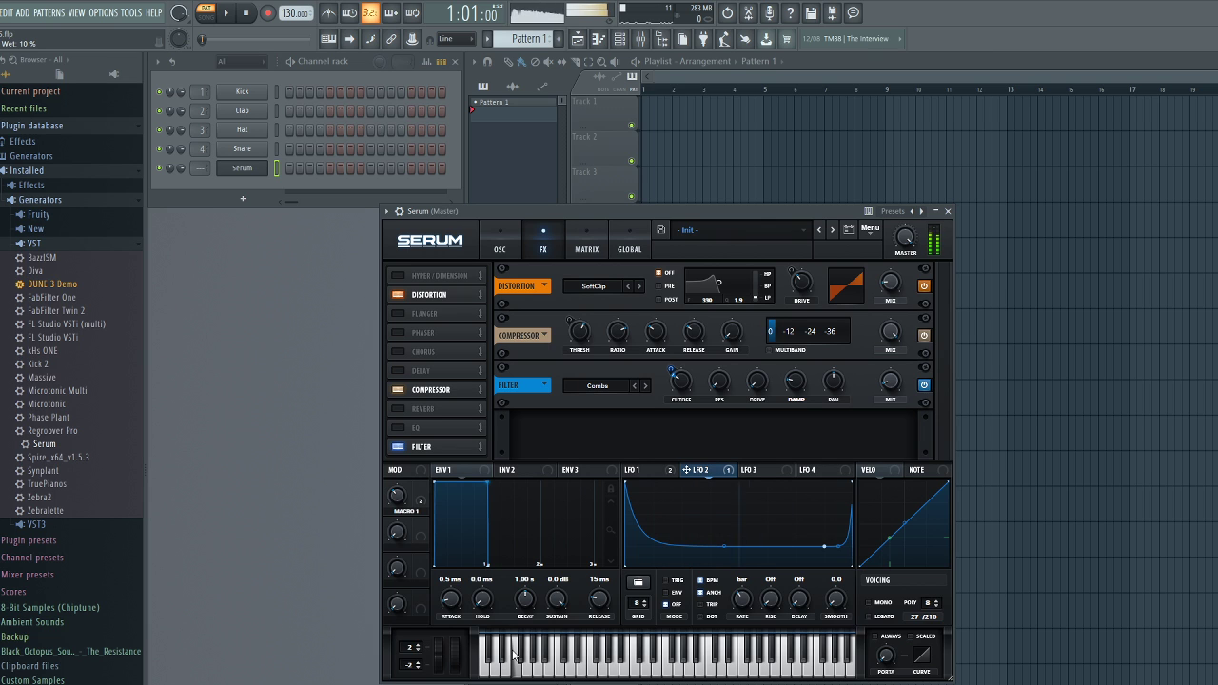
# Set the drive of the main High 12 filter in the oscillator section to 13%
pyautogui.click(500, 247)
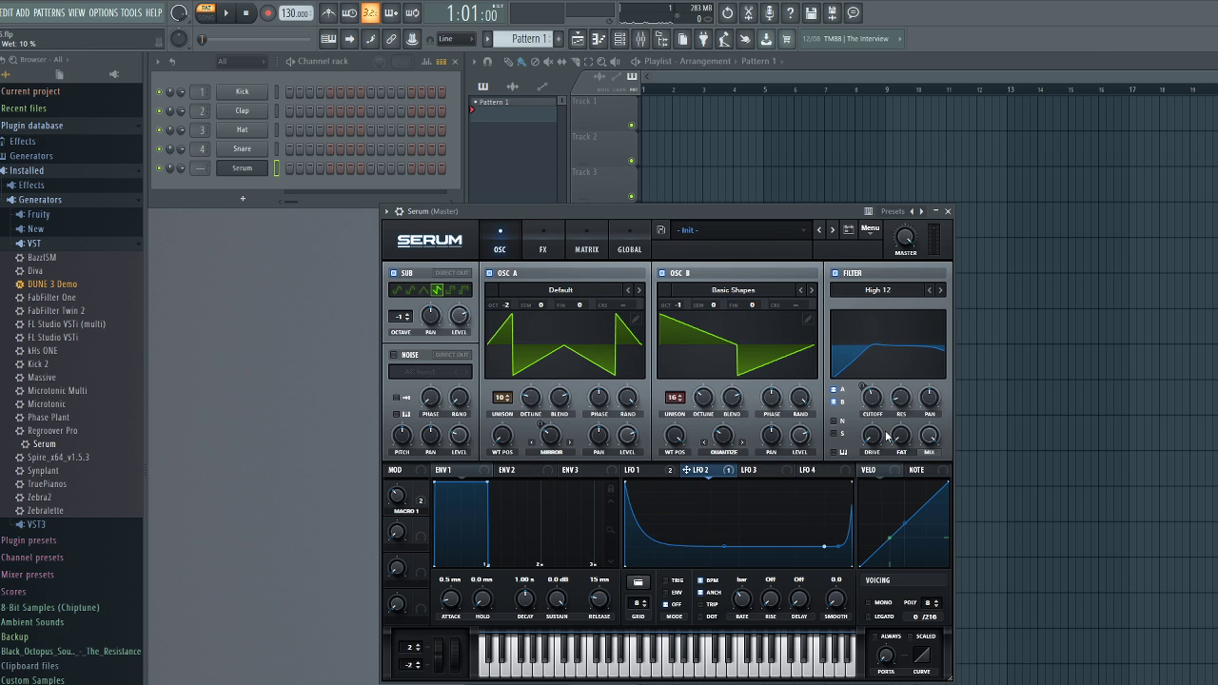
pyautogui.moveTo(883, 436); pyautogui.dragTo(885, 424)
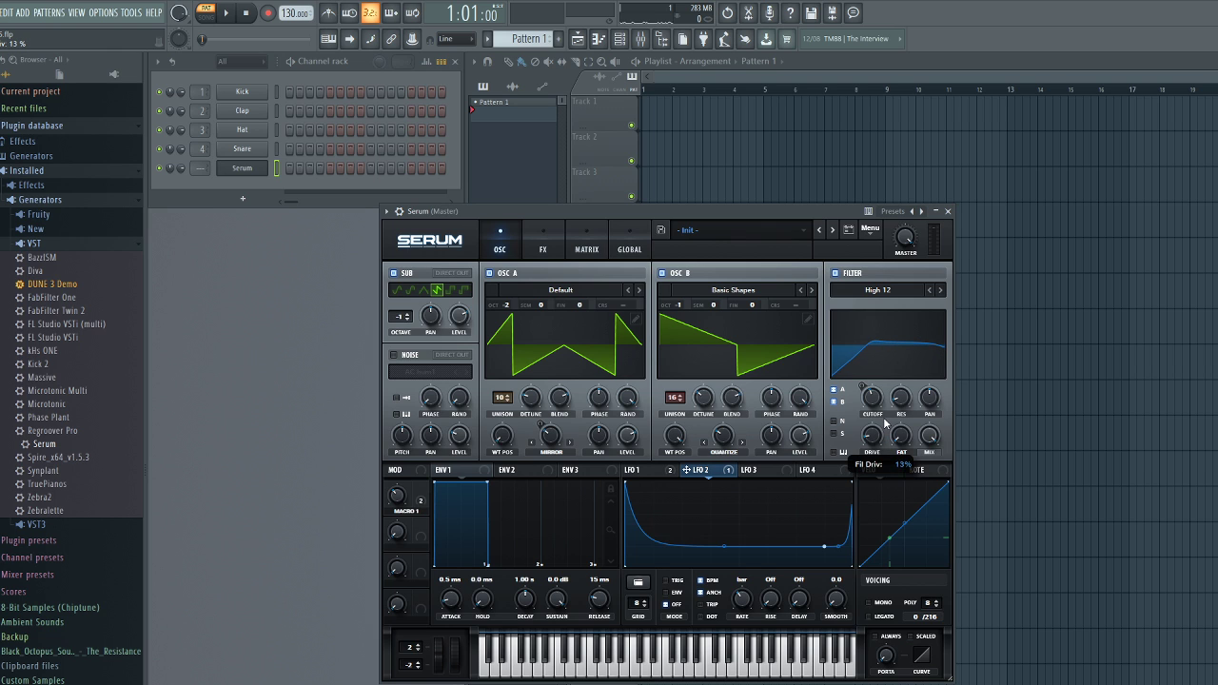
# Play low notes in Serum to audition the bass and reposition the synth window
pyautogui.click(517, 671)
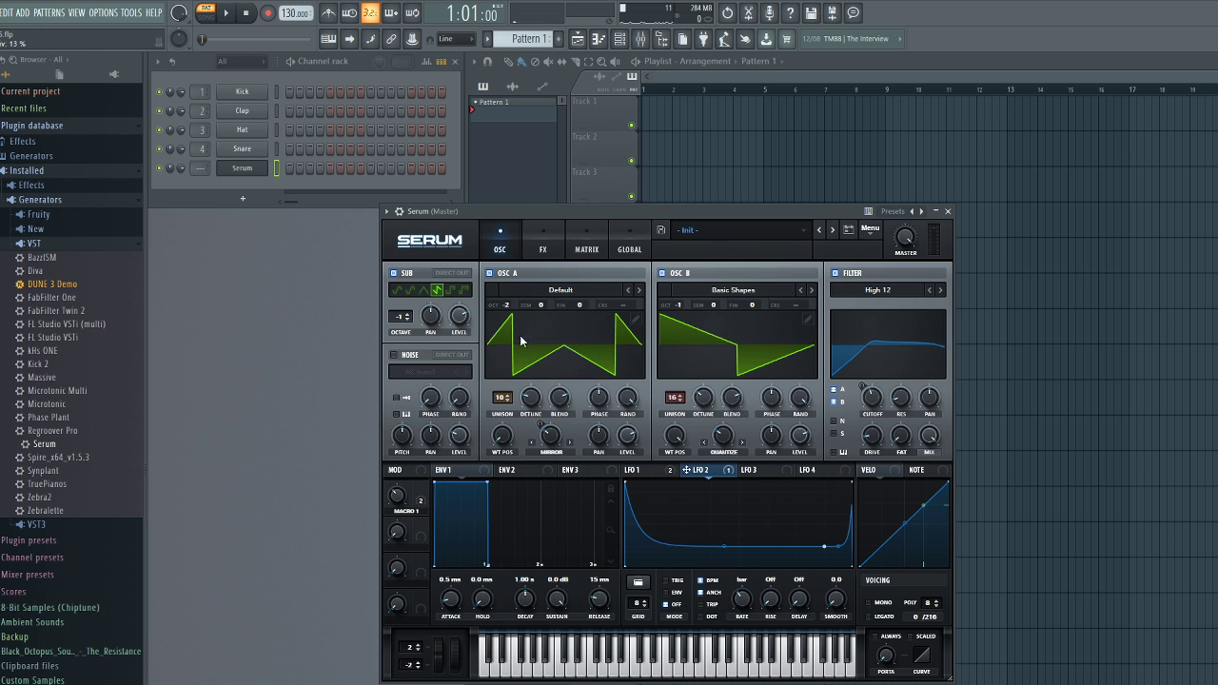
pyautogui.click(530, 251)
pyautogui.click(497, 253)
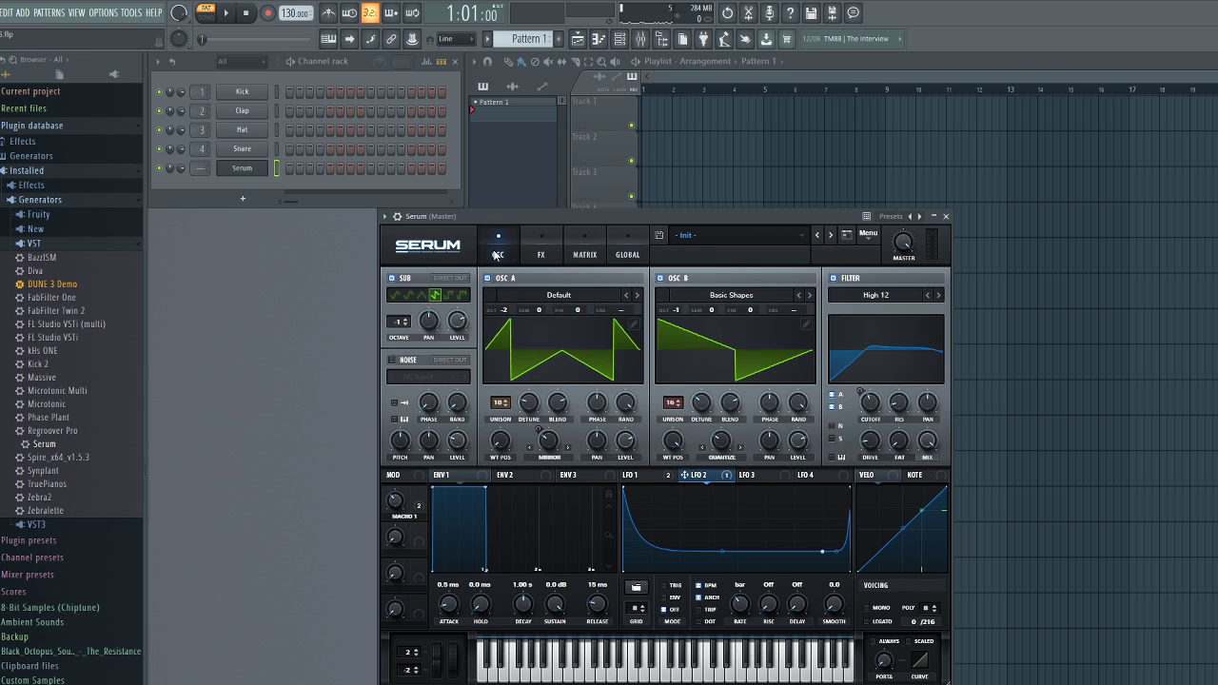
pyautogui.moveTo(561, 215); pyautogui.dragTo(596, 211)
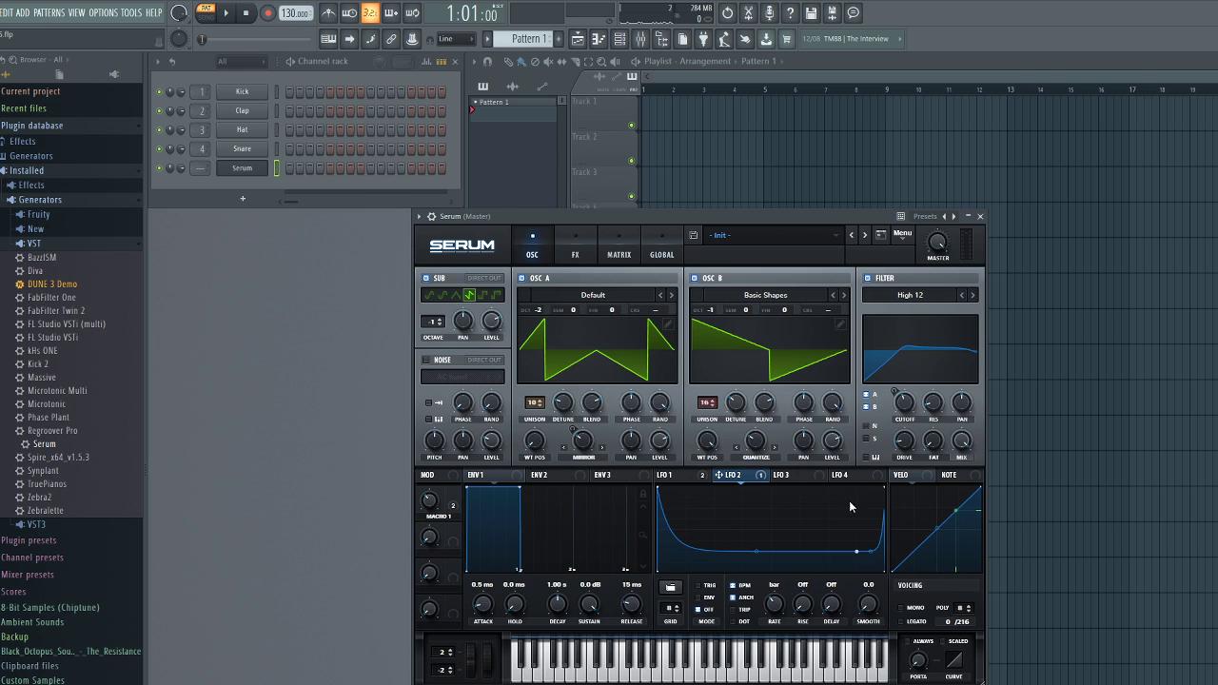
pyautogui.click(546, 666)
# Close Serum, route its channel to mixer insert 5, and load ValhallaFreqEcho in that insert's first effect slot
pyautogui.click(981, 216)
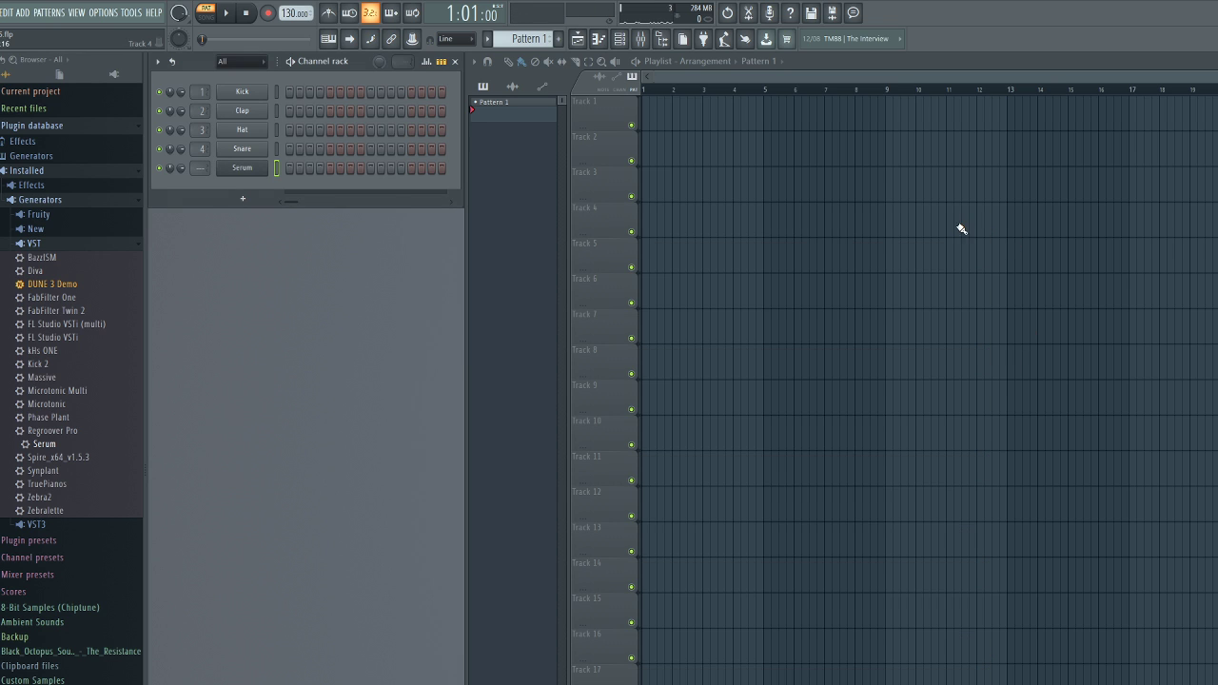
pyautogui.moveTo(202, 162)
pyautogui.mouseDown()
pyautogui.moveTo(202, 152)
pyautogui.moveTo(211, 163)
pyautogui.mouseUp()
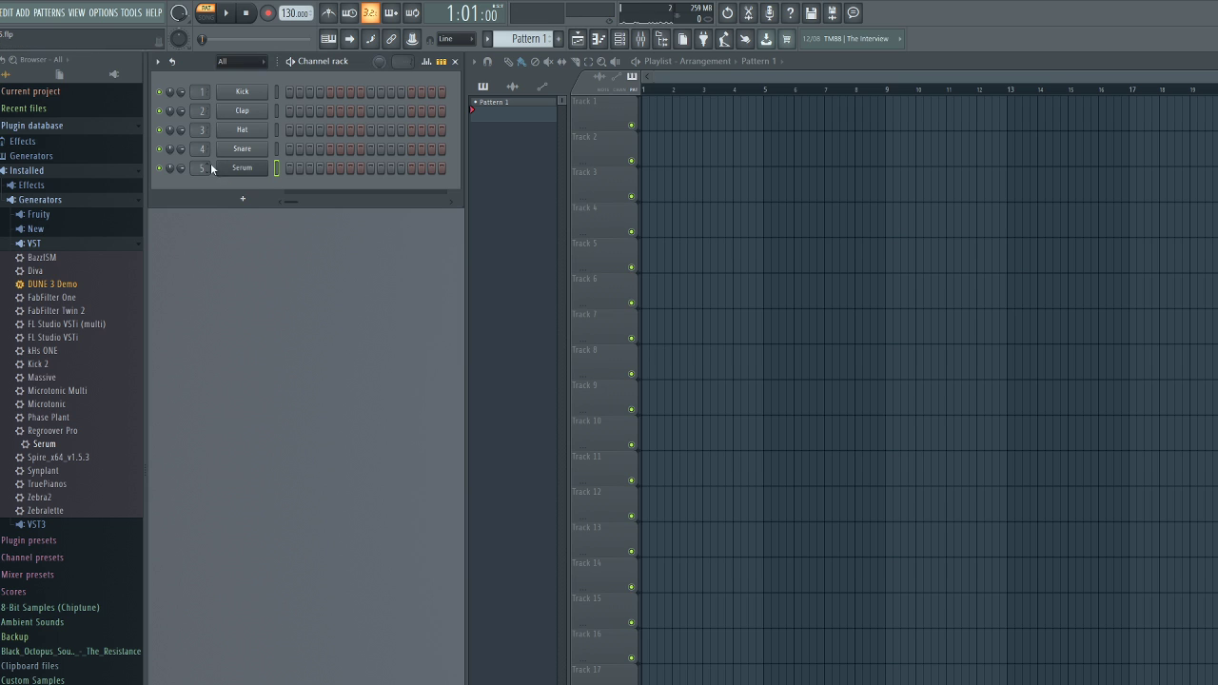
pyautogui.click(641, 38)
pyautogui.moveTo(864, 392); pyautogui.dragTo(553, 444)
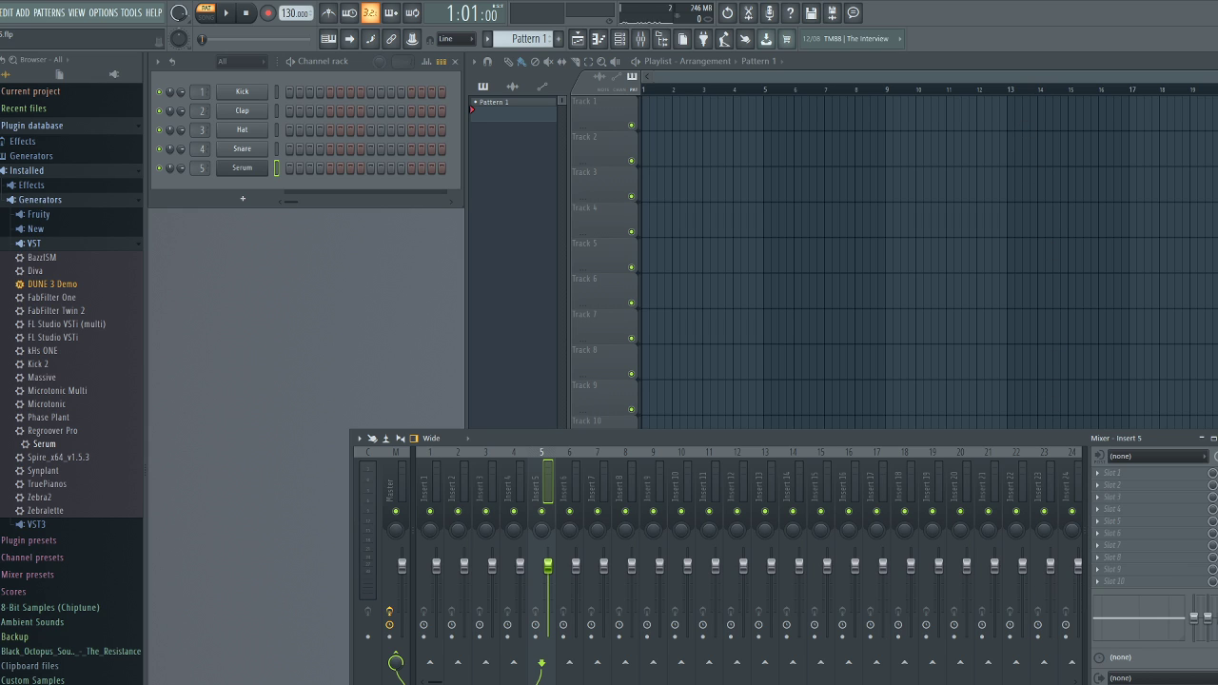
pyautogui.click(1115, 664)
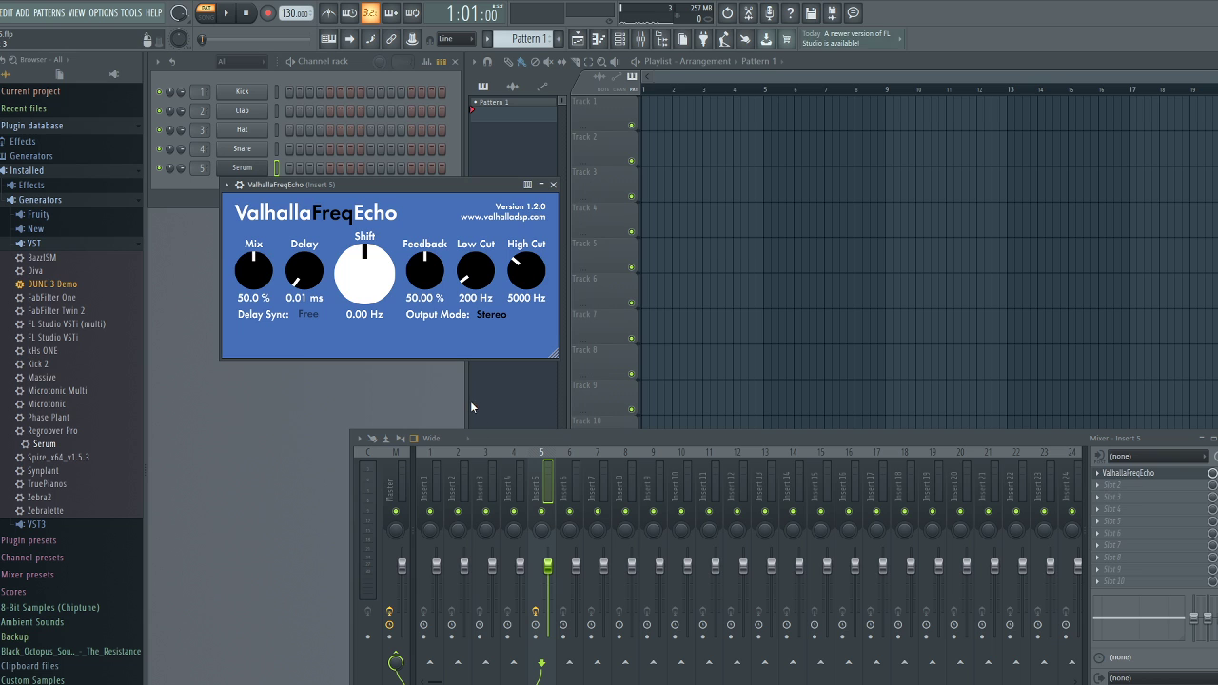
# Set ValhallaFreqEcho's shift to 0.01 Hz, place Serum beside it, and play a low note
pyautogui.moveTo(426, 184); pyautogui.dragTo(703, 241)
pyautogui.moveTo(638, 344); pyautogui.dragTo(622, 359)
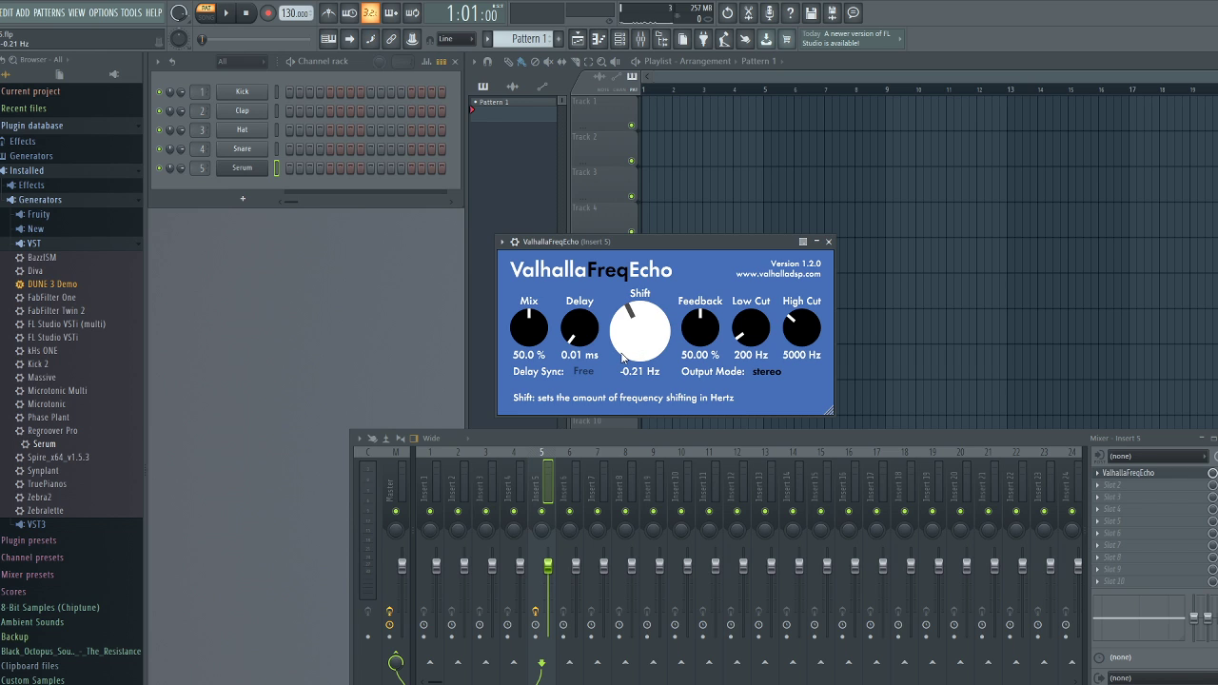
pyautogui.click(272, 170)
pyautogui.click(543, 650)
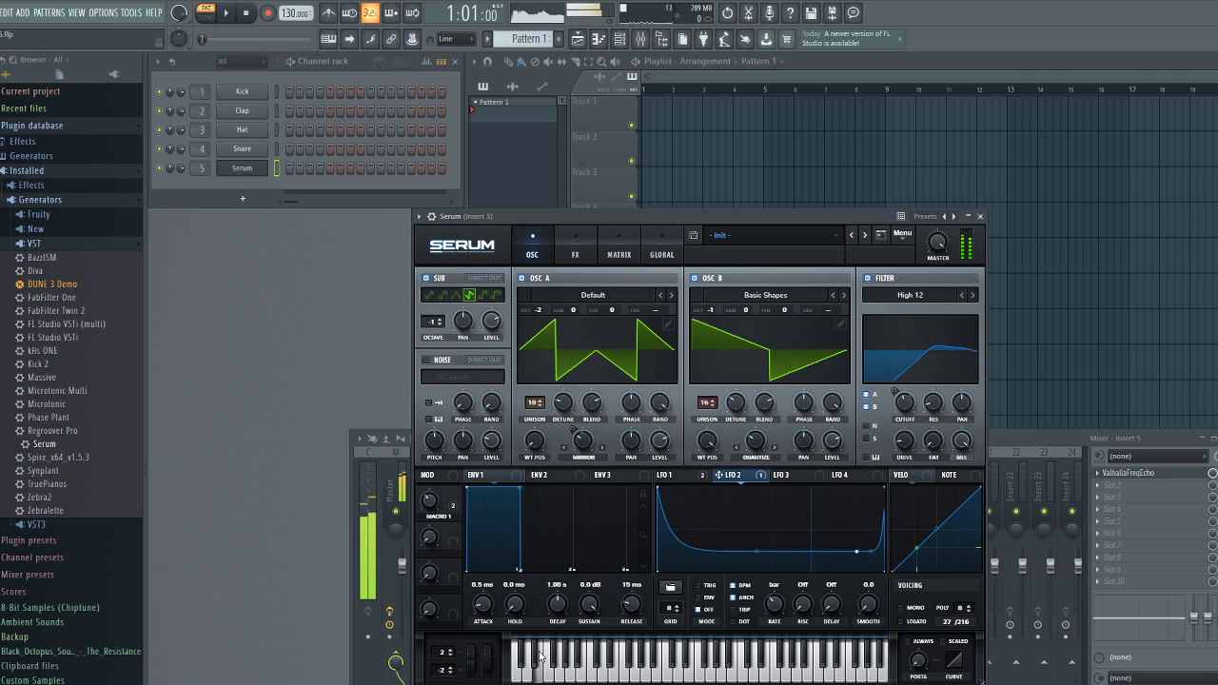
pyautogui.moveTo(681, 218); pyautogui.dragTo(1079, 224)
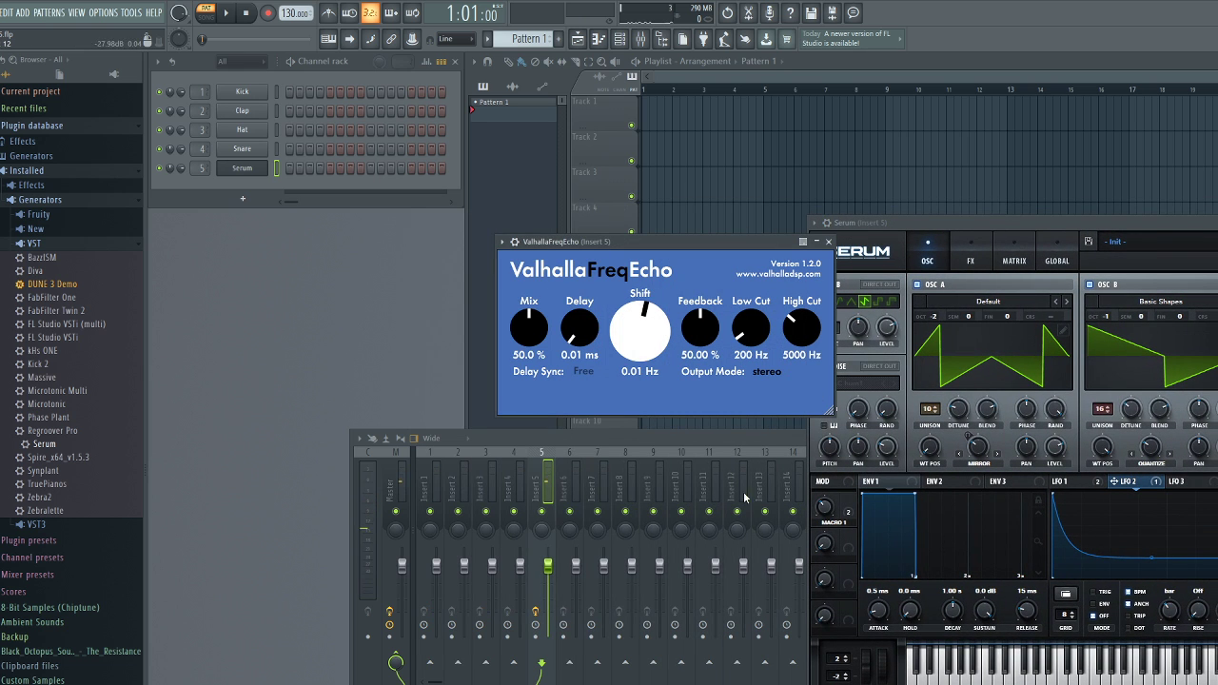
pyautogui.click(903, 672)
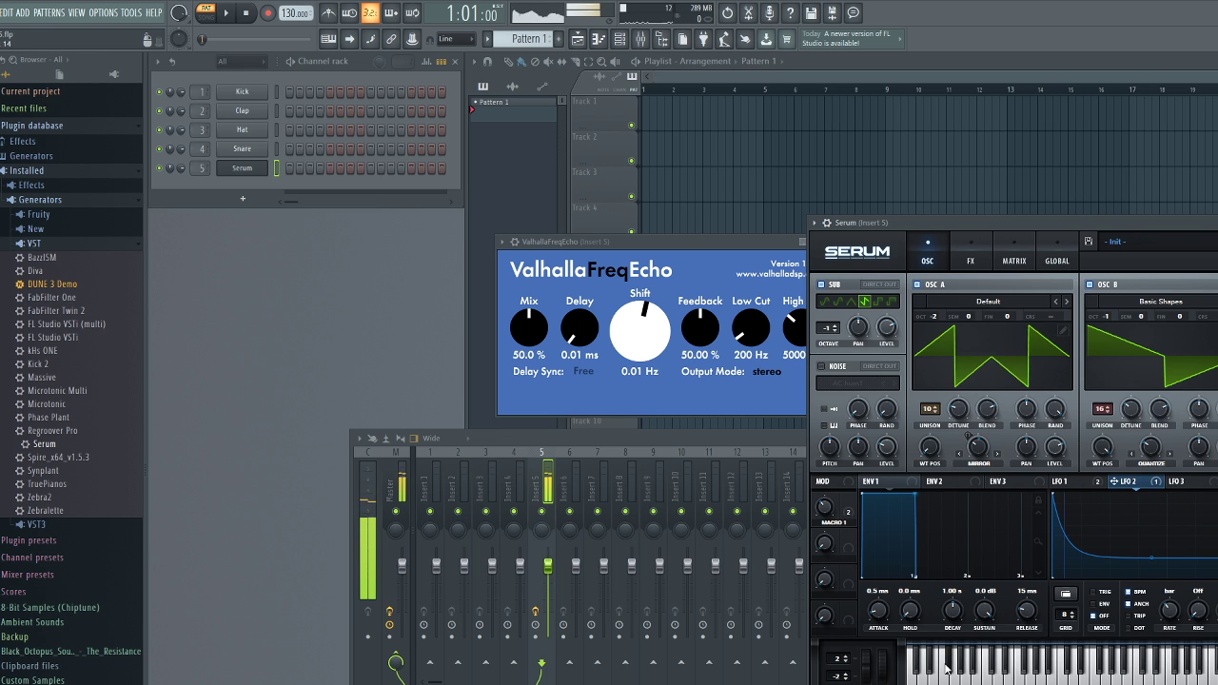
# Set ValhallaFreqEcho's shift to -0.02 Hz, play a low note to audition it, and close the effect
pyautogui.click(635, 308)
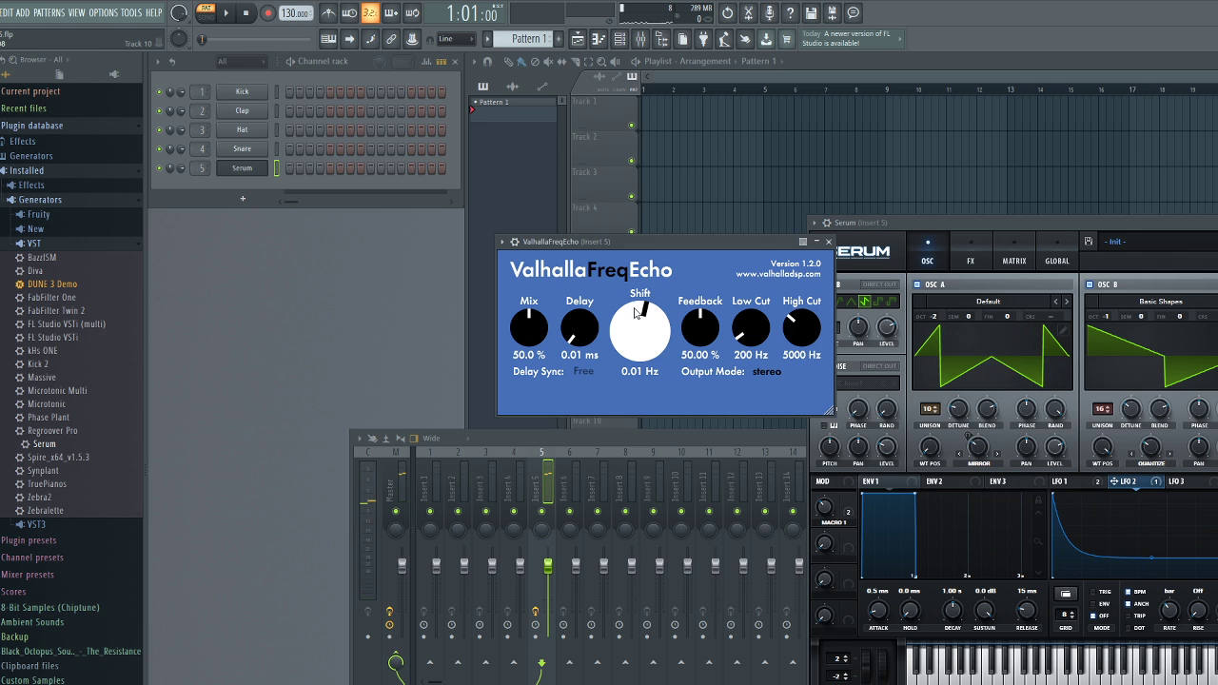
pyautogui.moveTo(629, 320); pyautogui.dragTo(624, 335)
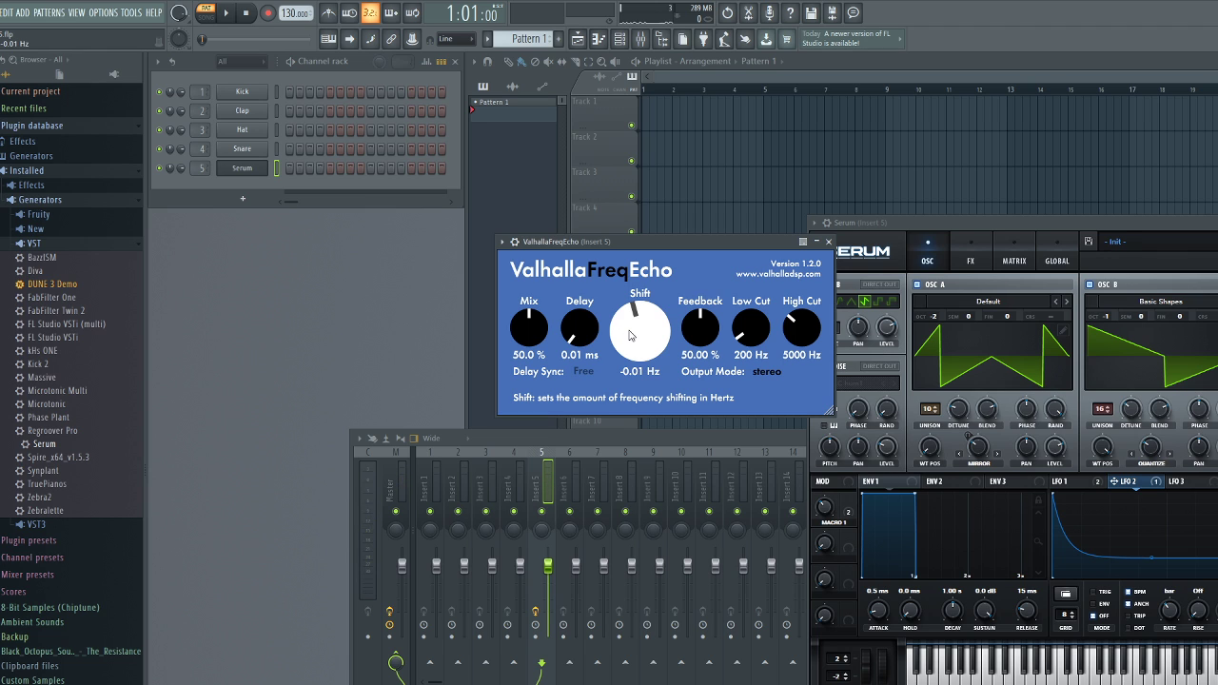
pyautogui.click(946, 666)
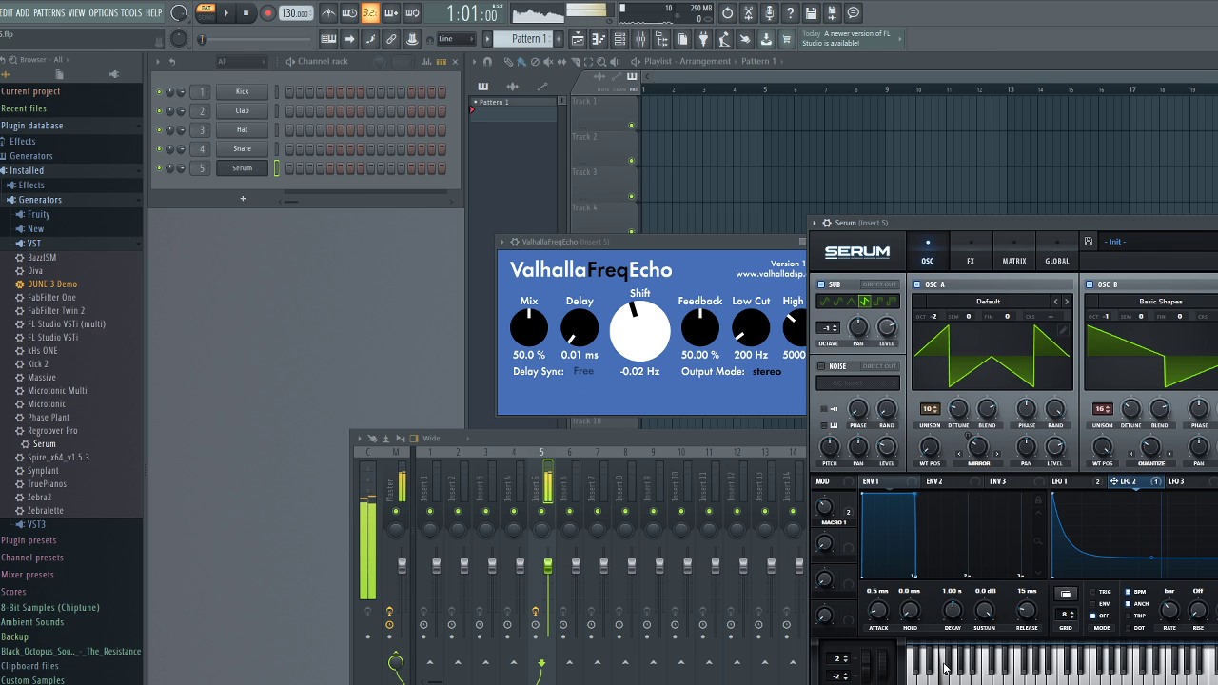
pyautogui.click(718, 240)
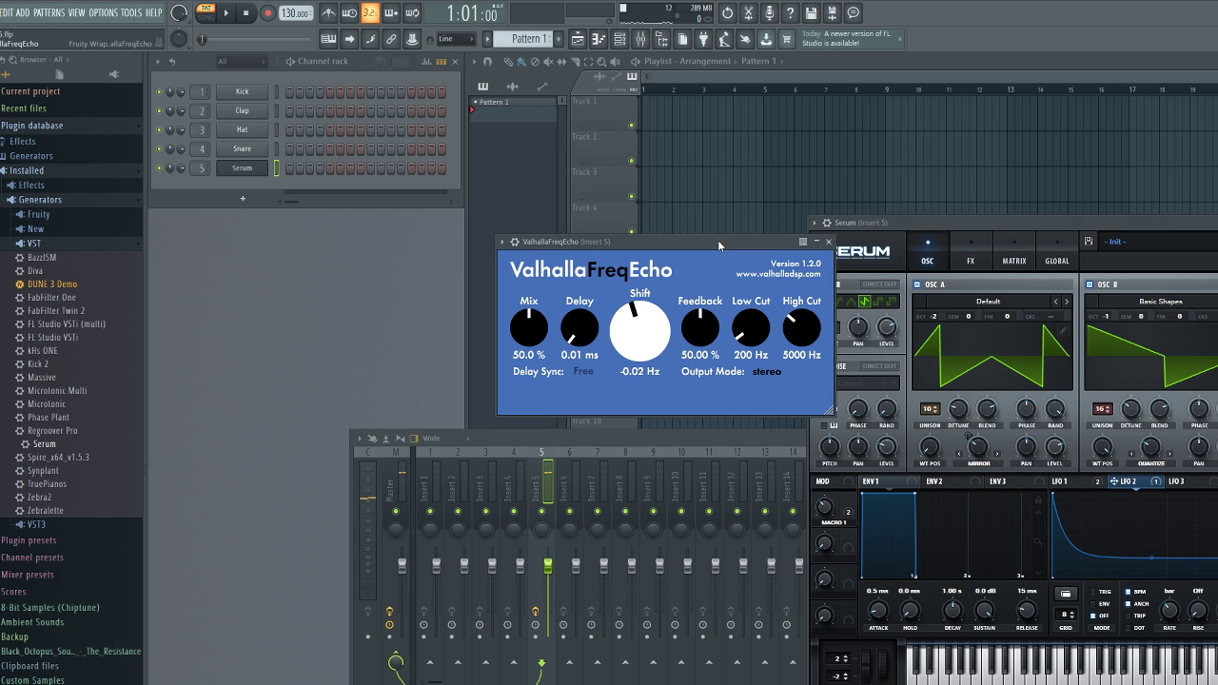
pyautogui.click(829, 242)
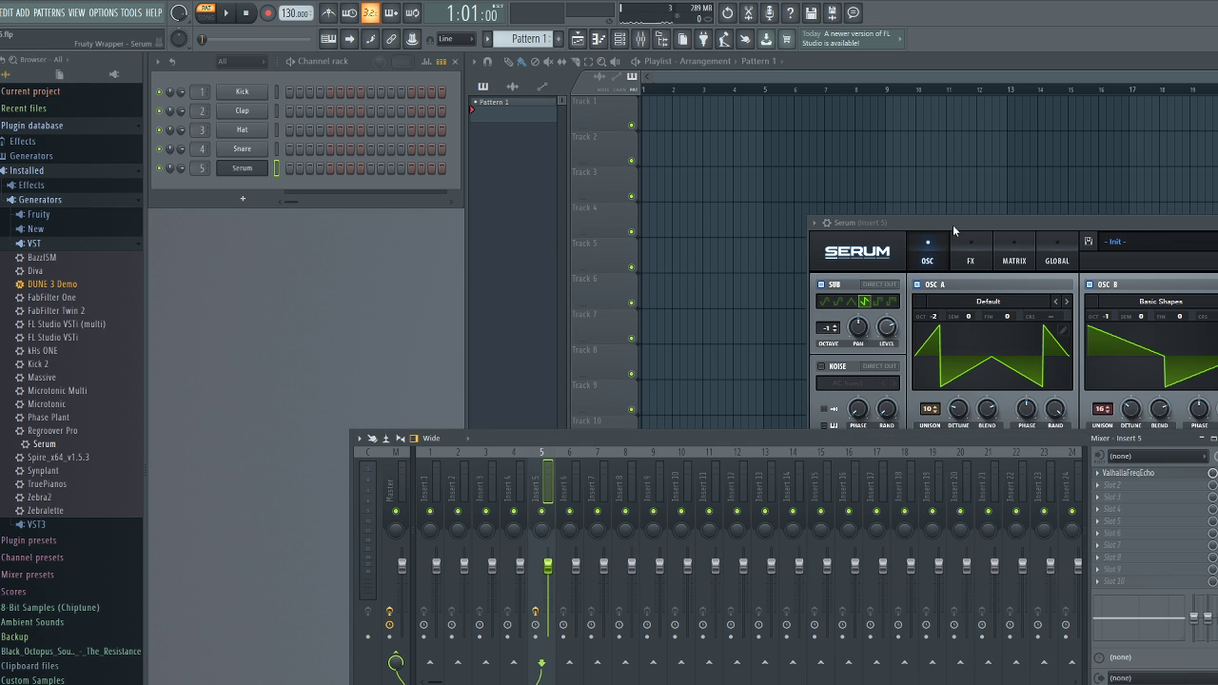
# Draw three consecutive one-bar notes, F#3, D3 and F#3, in Serum's piano roll starting at bar 1
pyautogui.moveTo(953, 224); pyautogui.dragTo(624, 278)
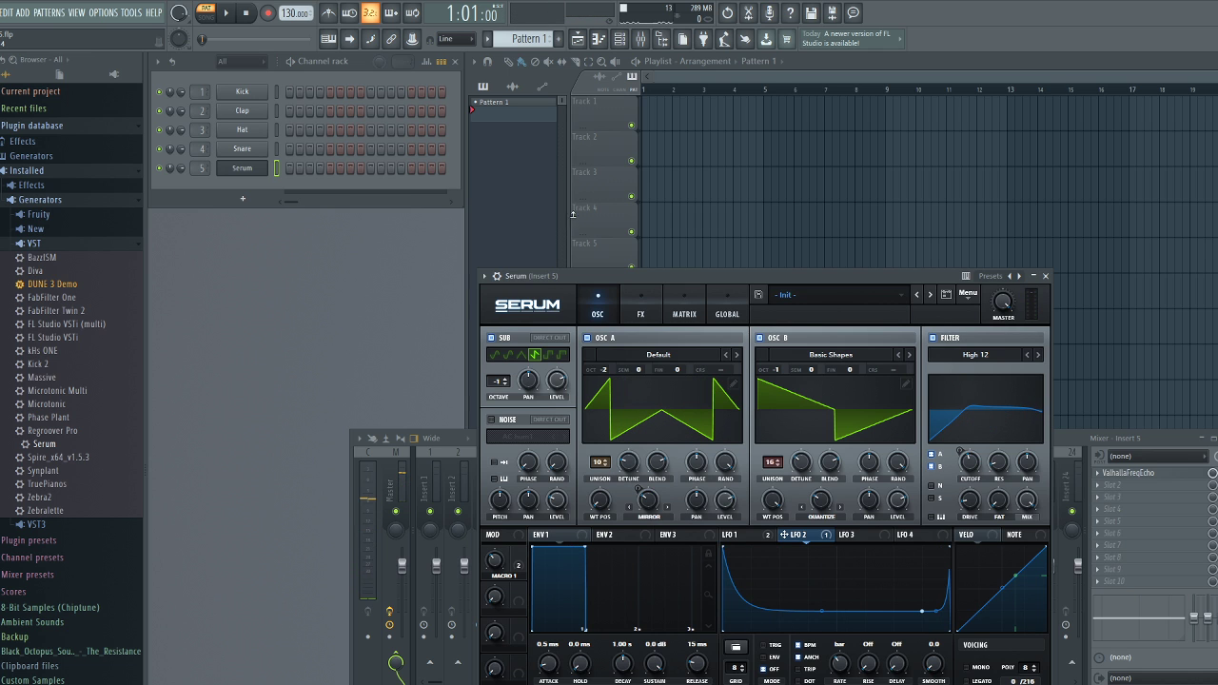
pyautogui.click(601, 42)
pyautogui.moveTo(239, 400)
pyautogui.mouseDown()
pyautogui.moveTo(211, 447)
pyautogui.moveTo(182, 565)
pyautogui.moveTo(173, 440)
pyautogui.moveTo(430, 386)
pyautogui.moveTo(451, 402)
pyautogui.moveTo(438, 495)
pyautogui.mouseUp()
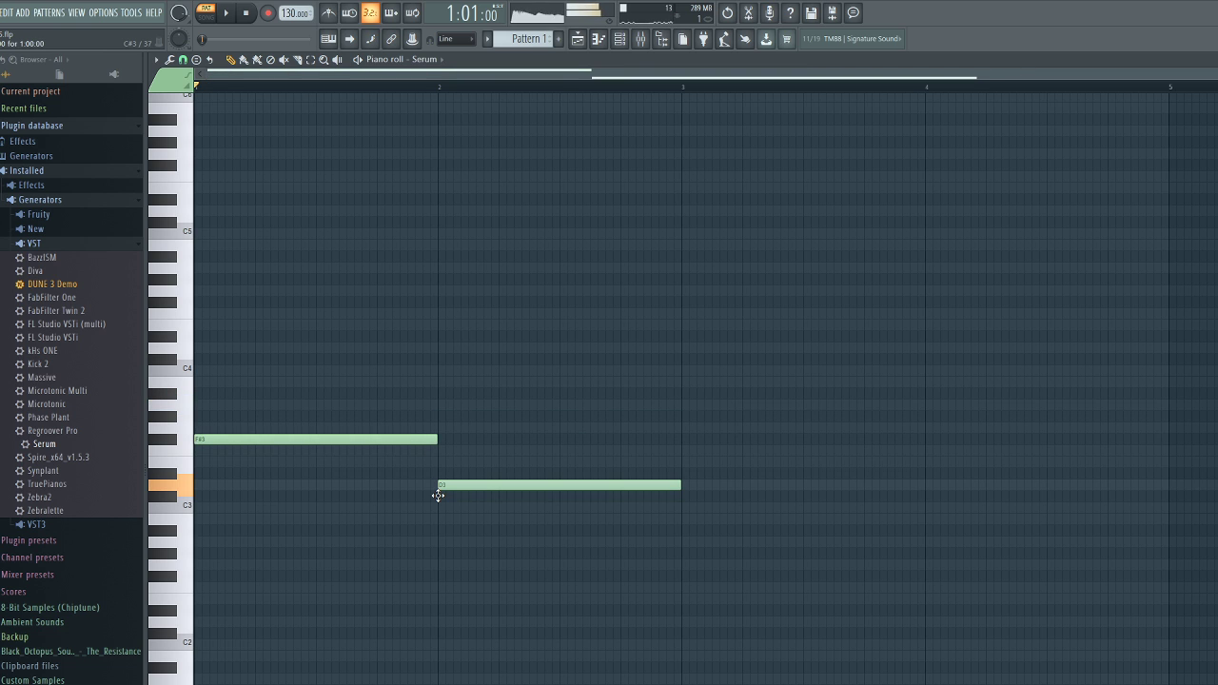
pyautogui.moveTo(725, 410); pyautogui.dragTo(682, 453)
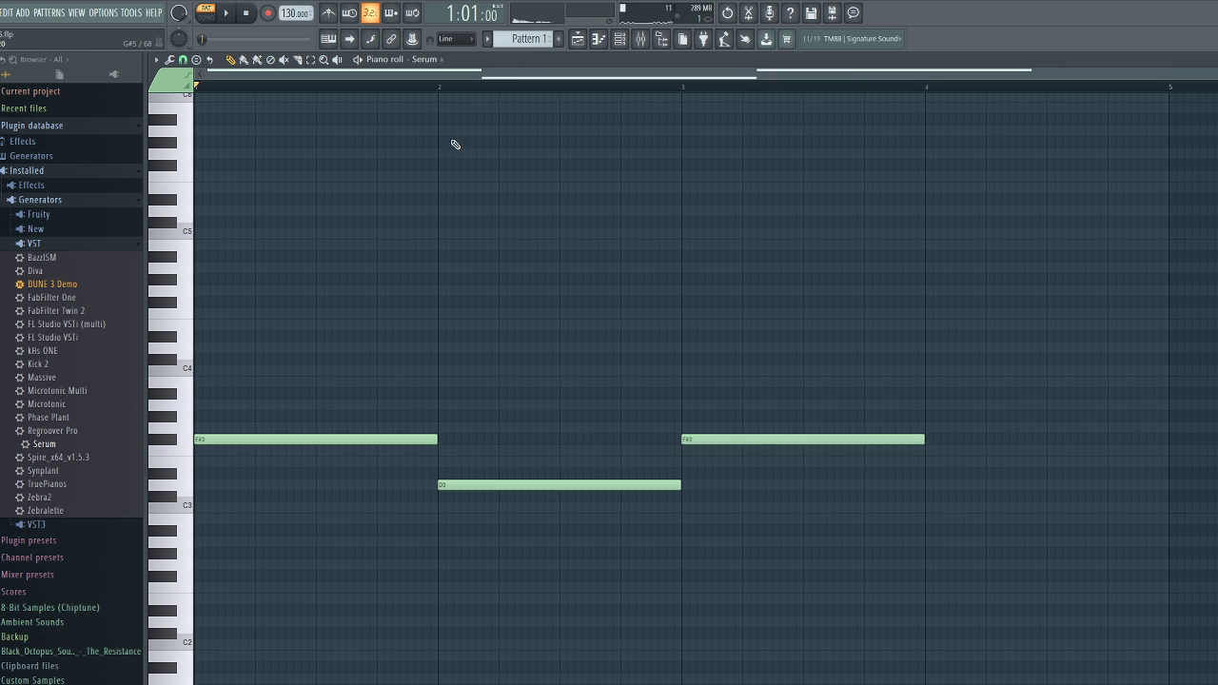
# Play back the bass pattern, set the project tempo to 145 BPM during playback, and stop it
pyautogui.click(225, 14)
pyautogui.moveTo(290, 15); pyautogui.dragTo(290, 0)
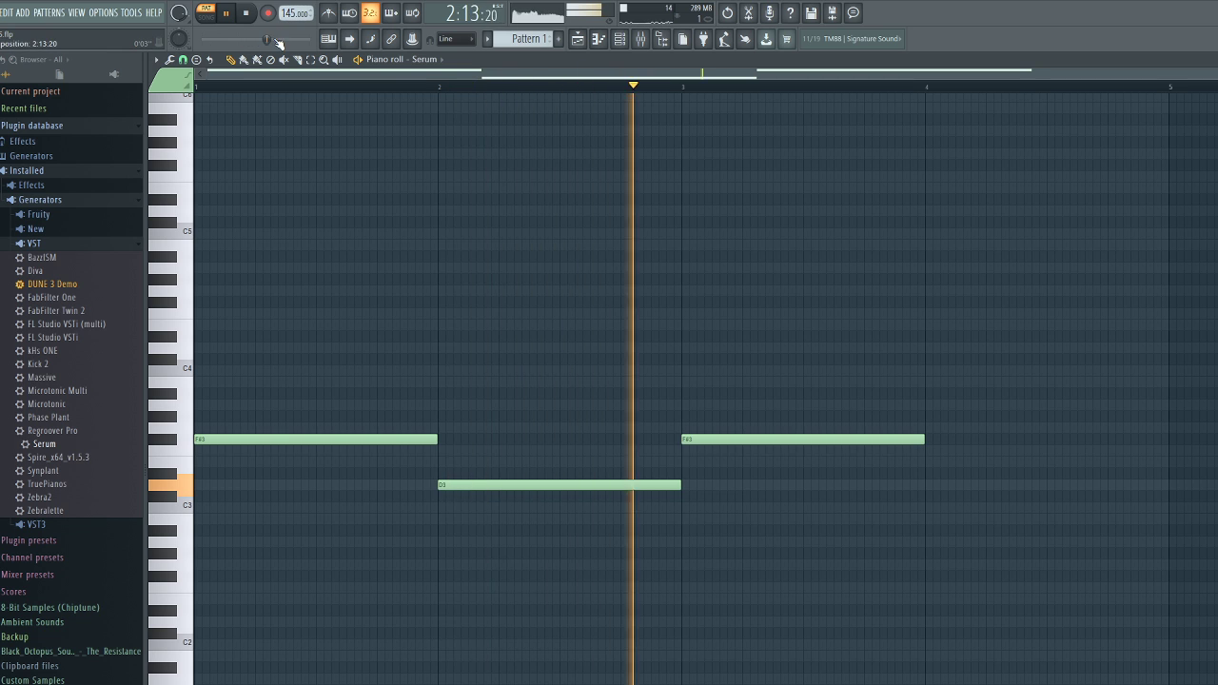
pyautogui.click(203, 40)
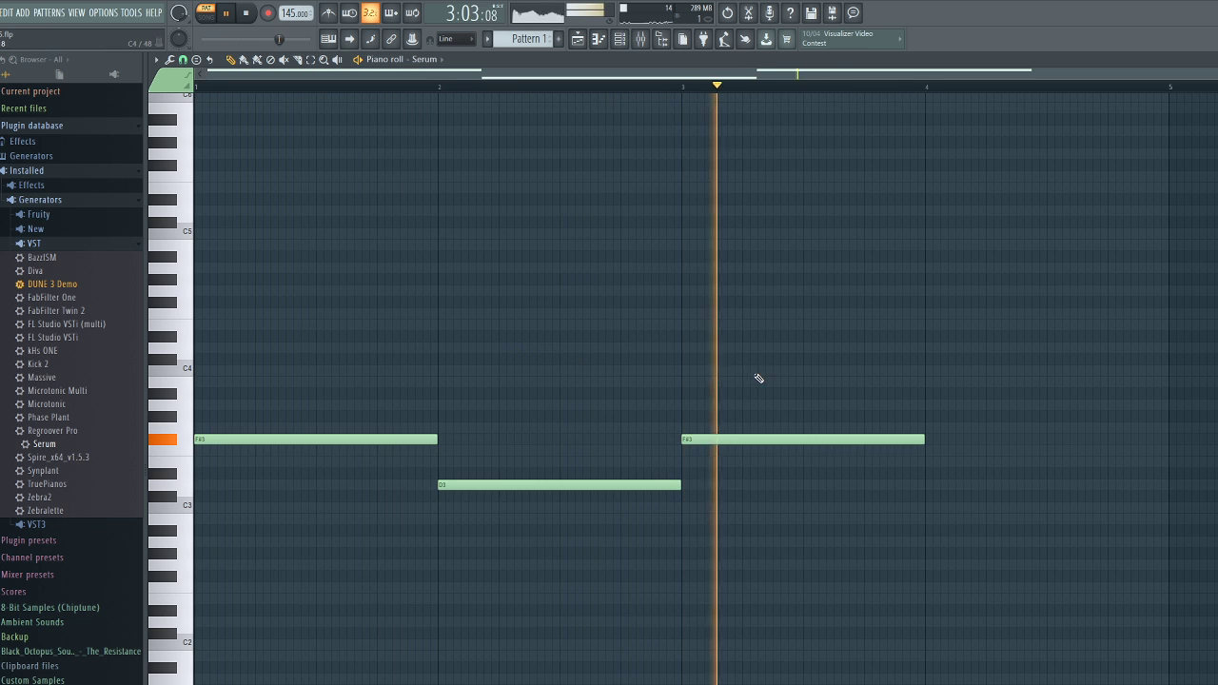
pyautogui.press('space')
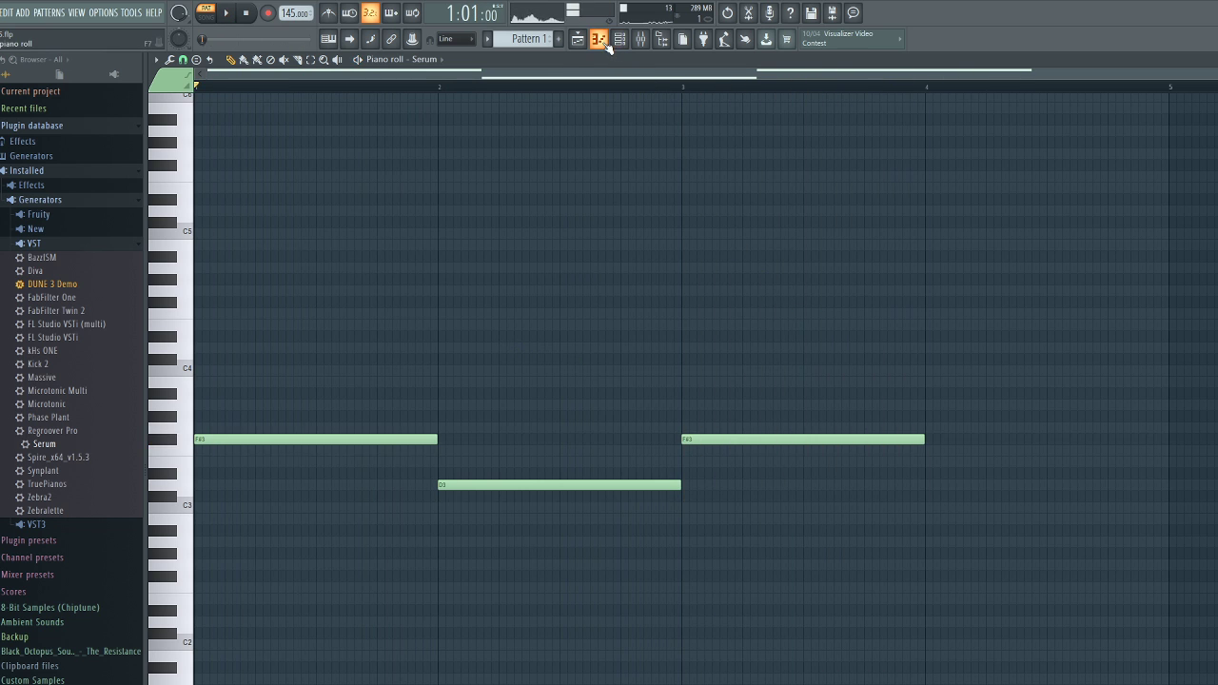
# Close the piano roll, the mixer and the Serum window
pyautogui.click(601, 41)
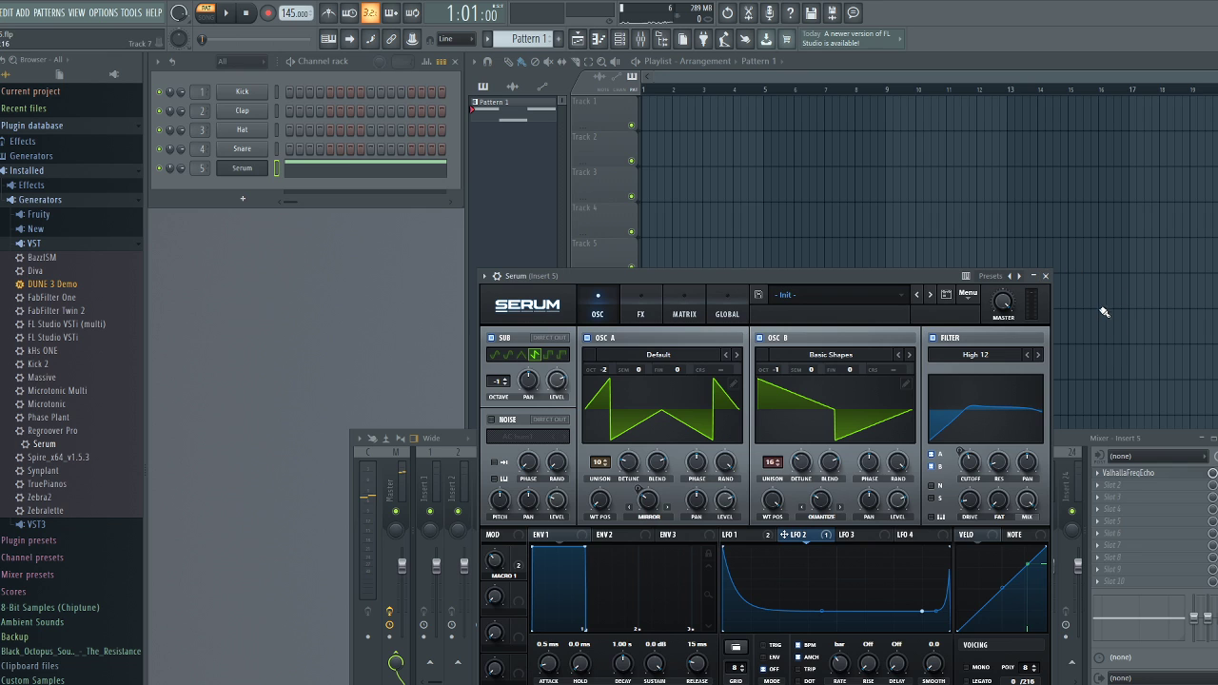
pyautogui.click(1213, 439)
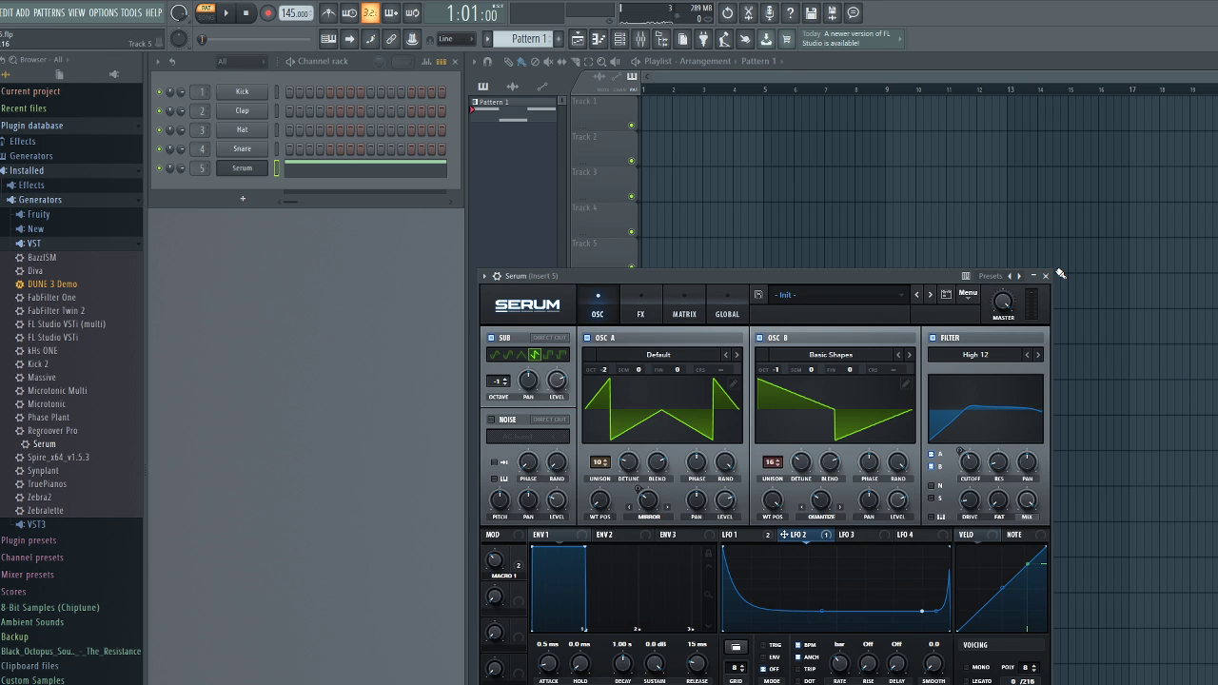
pyautogui.click(1045, 276)
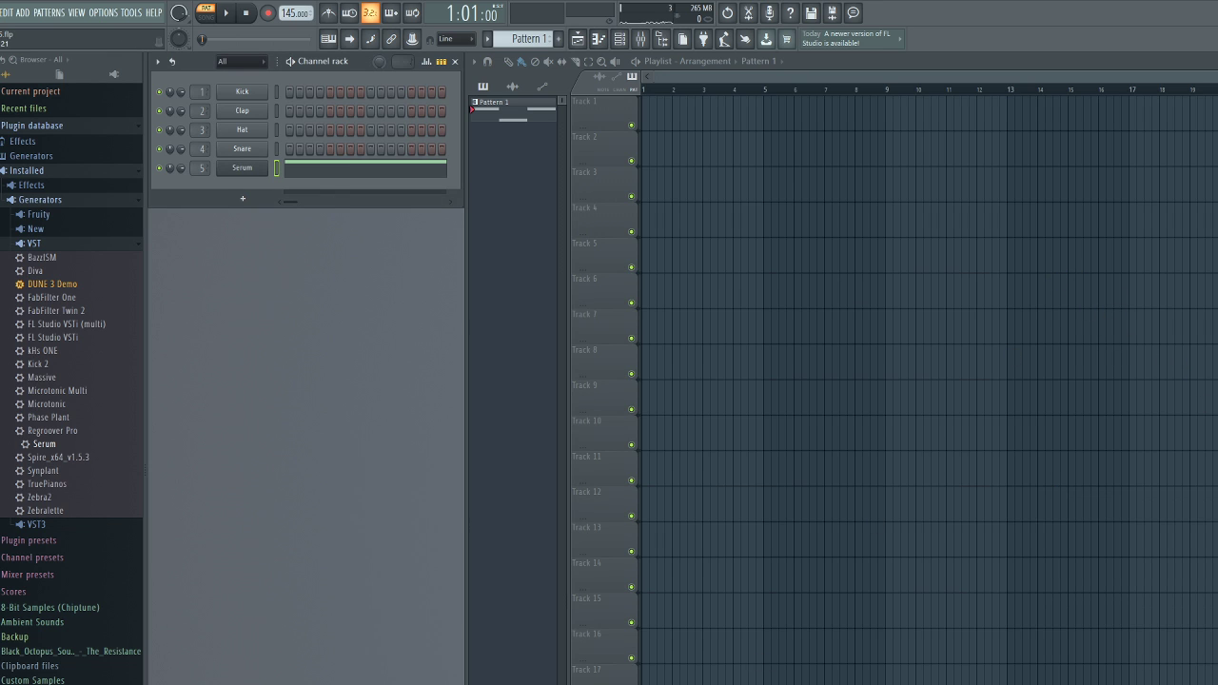